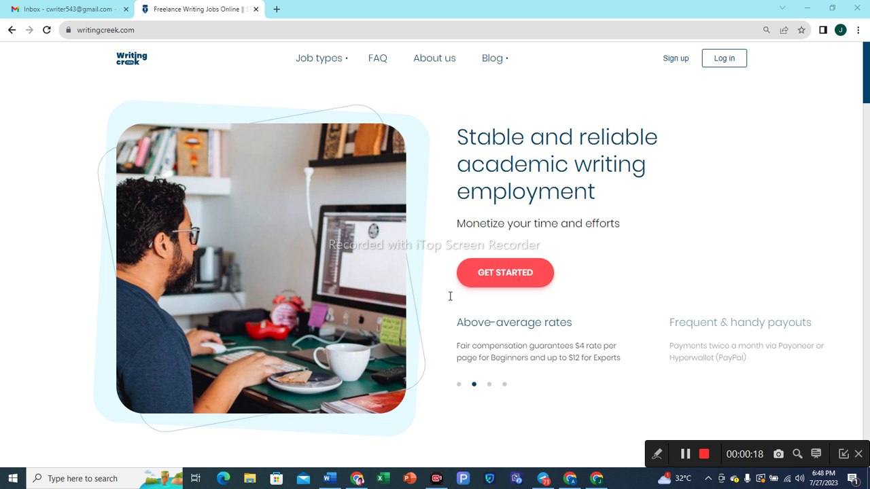
# Sign up as a writer with your e-mail address, dismiss the confirmation notice, and go to Gmail.
pyautogui.click(468, 277)
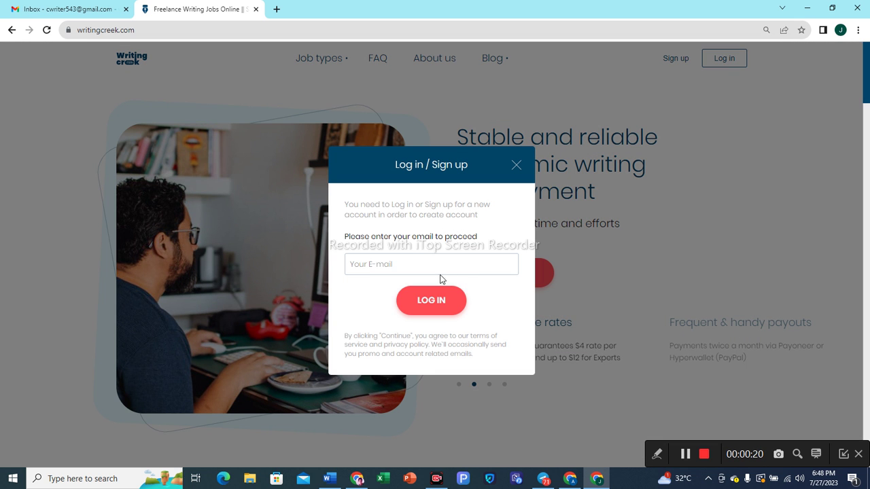
pyautogui.click(363, 265)
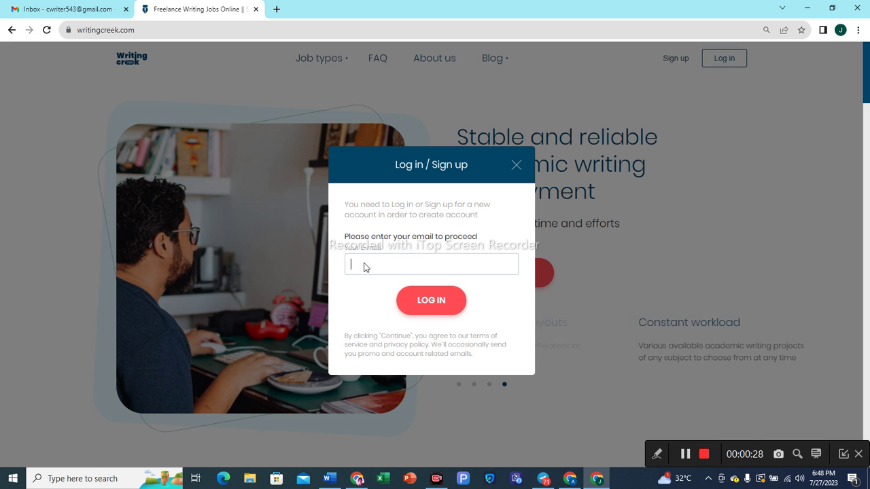
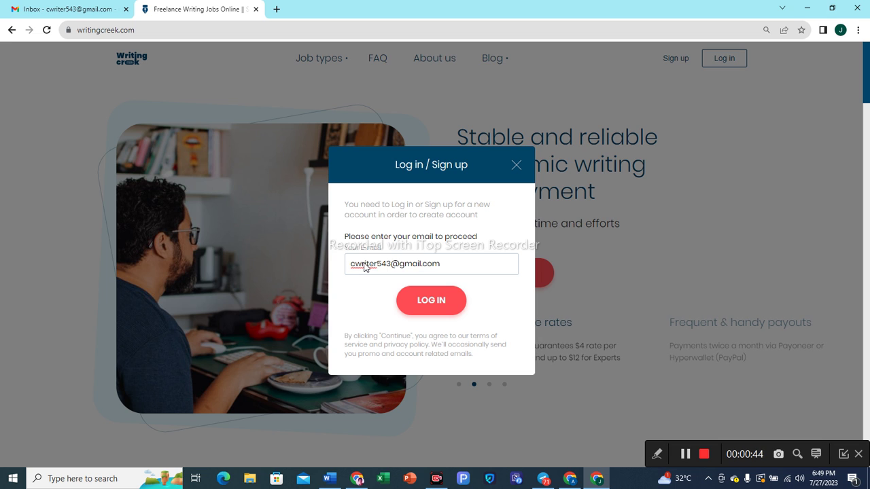
pyautogui.click(429, 309)
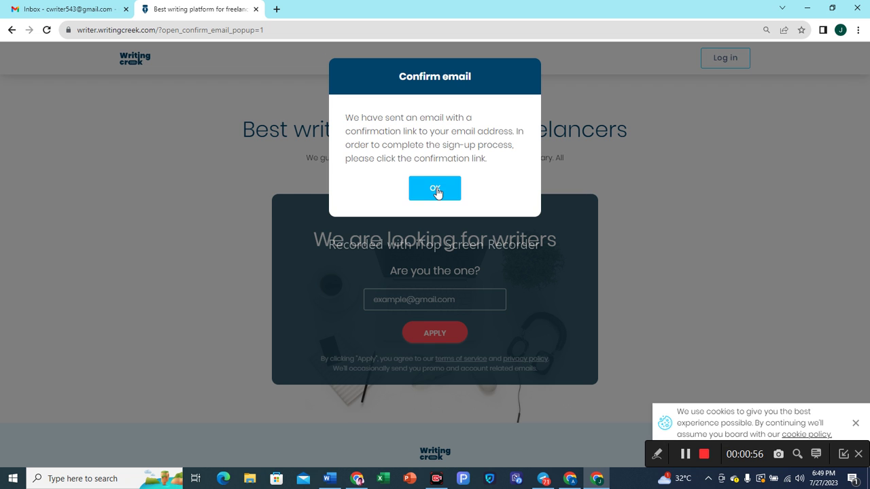
pyautogui.click(436, 193)
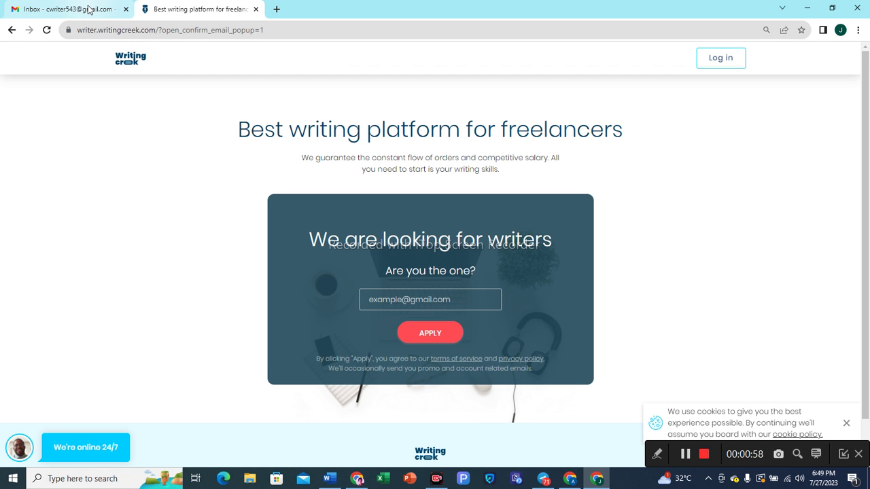
pyautogui.click(88, 9)
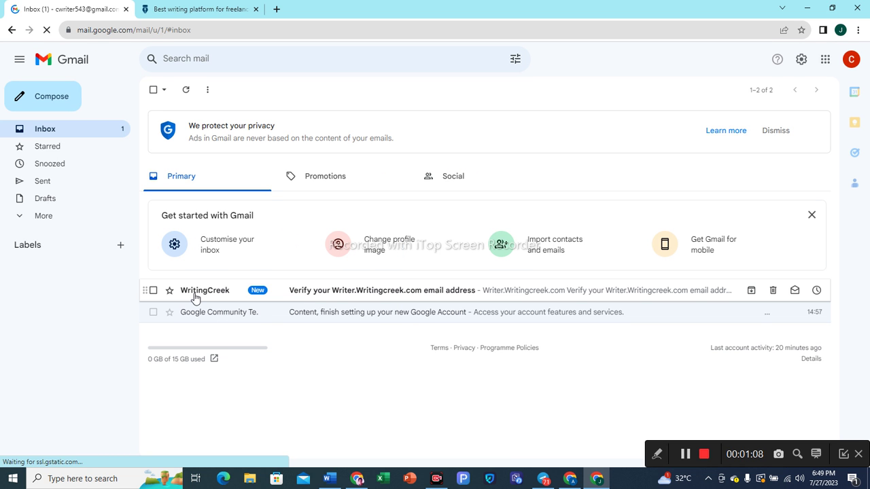
# Open the WritingCreek verification e-mail, follow its verify link, and decline Chrome's memory saver suggestion.
pyautogui.click(344, 295)
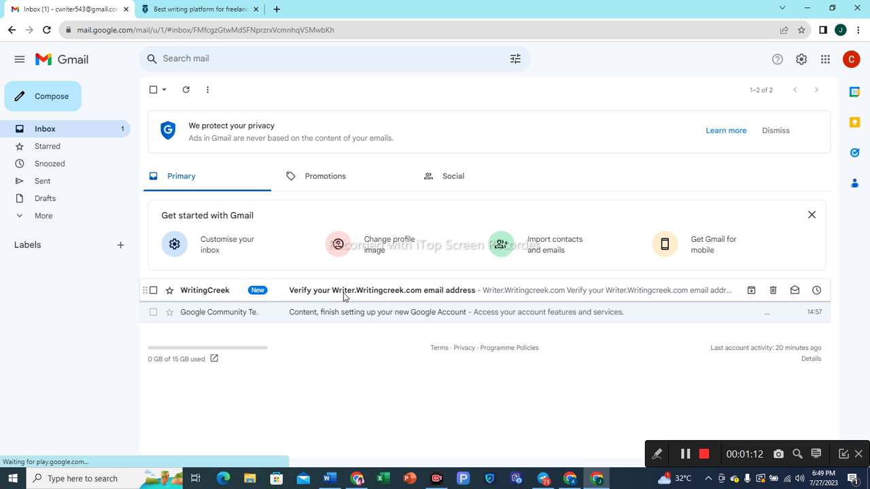
pyautogui.scroll(-2, 414, 296)
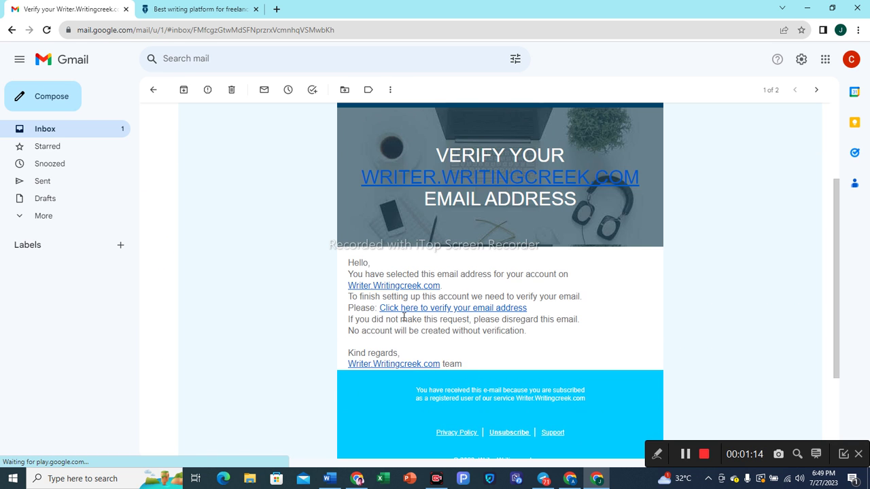
pyautogui.click(461, 309)
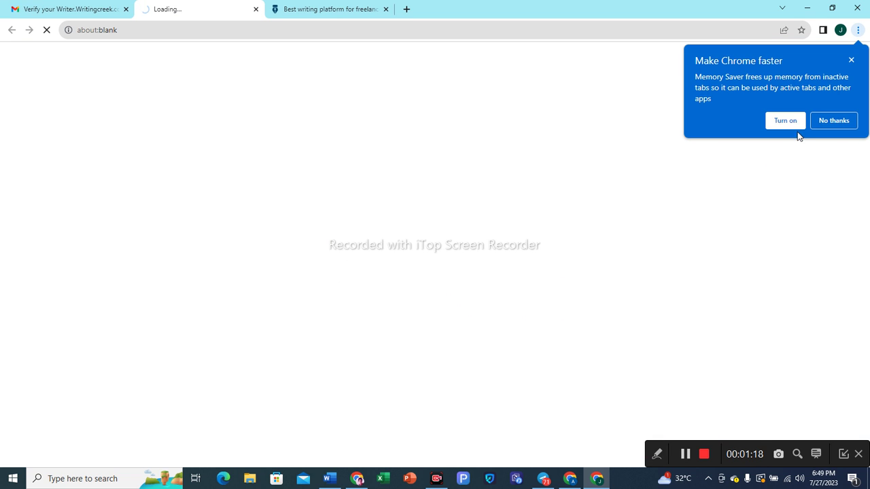
pyautogui.click(838, 122)
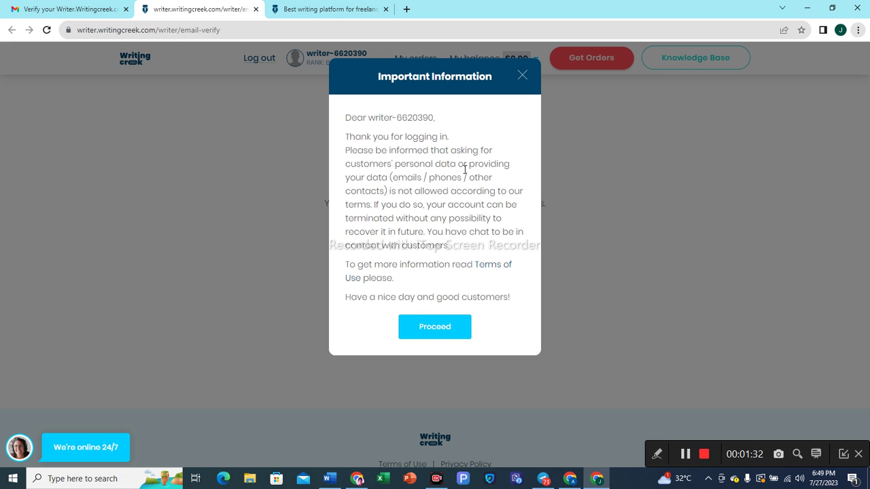
# Acknowledge the Important Information notice and proceed with the registration.
pyautogui.click(432, 331)
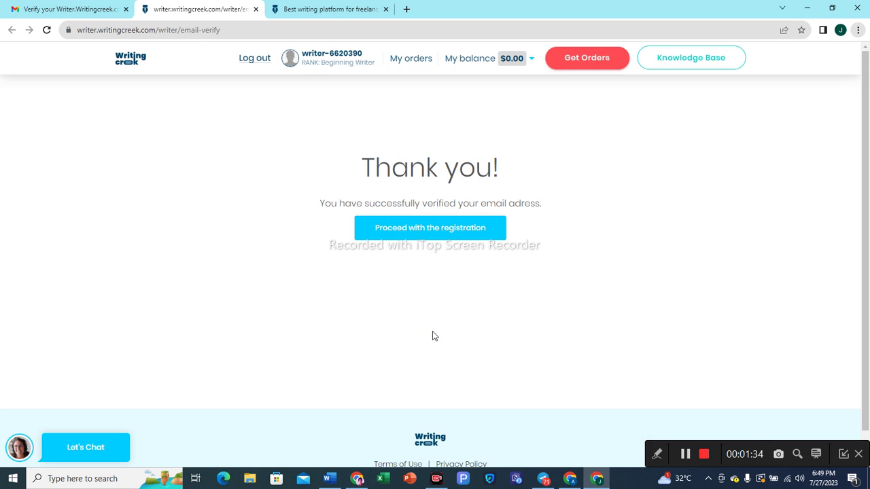
pyautogui.click(438, 238)
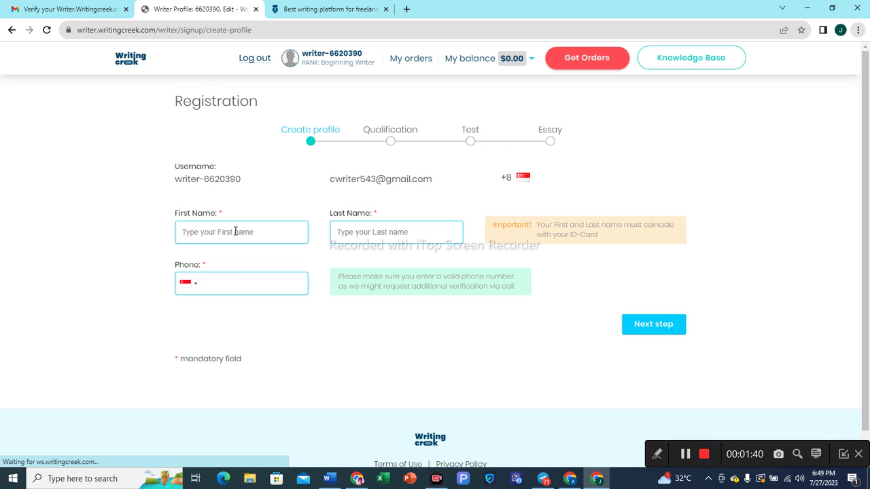
# Fill in the first name and last name fields on the profile form.
pyautogui.click(235, 232)
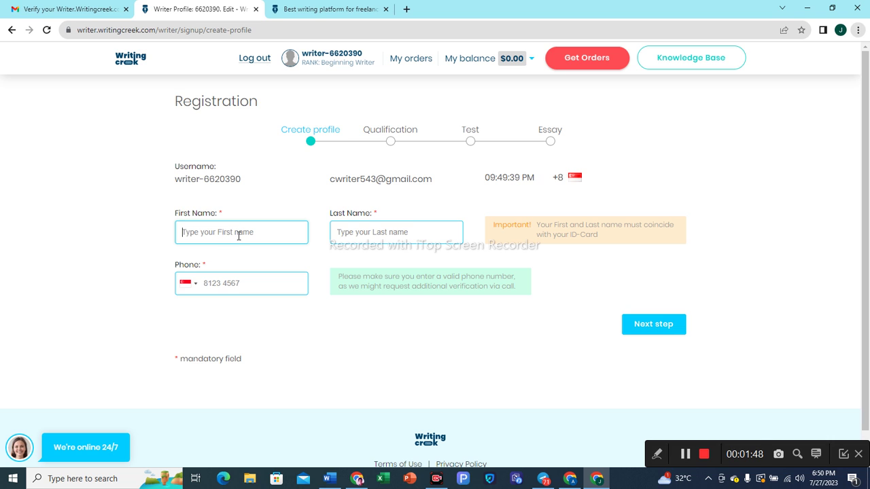
pyautogui.click(239, 236)
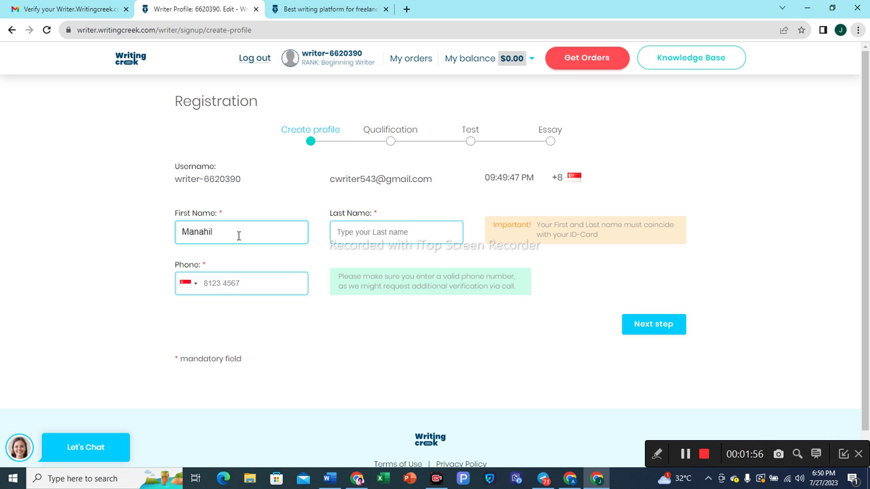
pyautogui.click(346, 233)
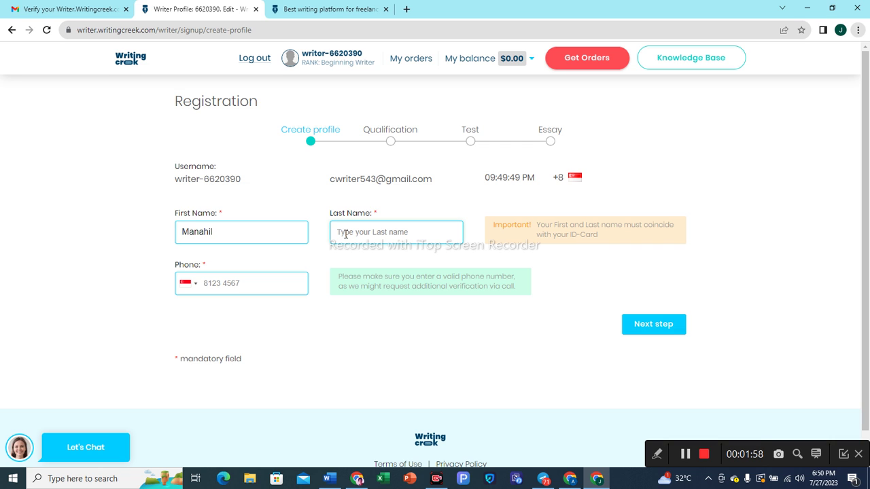
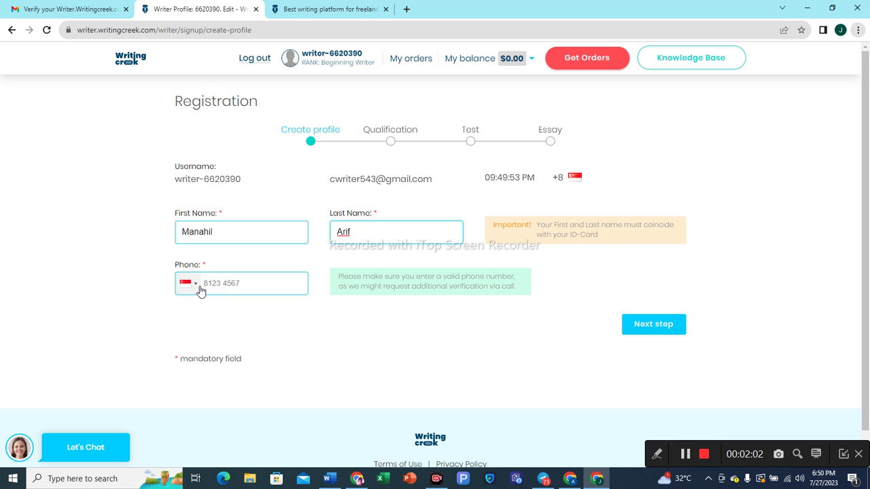
# Choose Pakistan as the phone country, enter the phone number, and submit the profile.
pyautogui.click(195, 288)
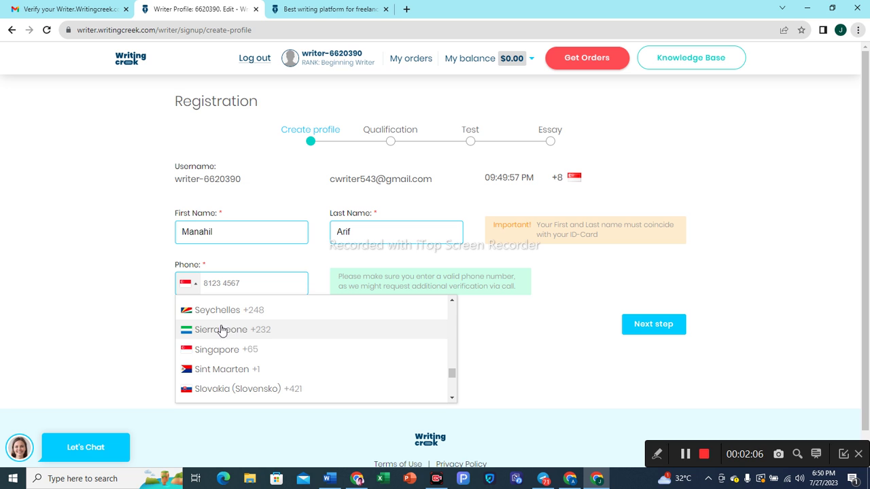
pyautogui.scroll(3, 223, 367)
pyautogui.scroll(7, 224, 367)
pyautogui.scroll(3, 225, 365)
pyautogui.scroll(-2, 225, 361)
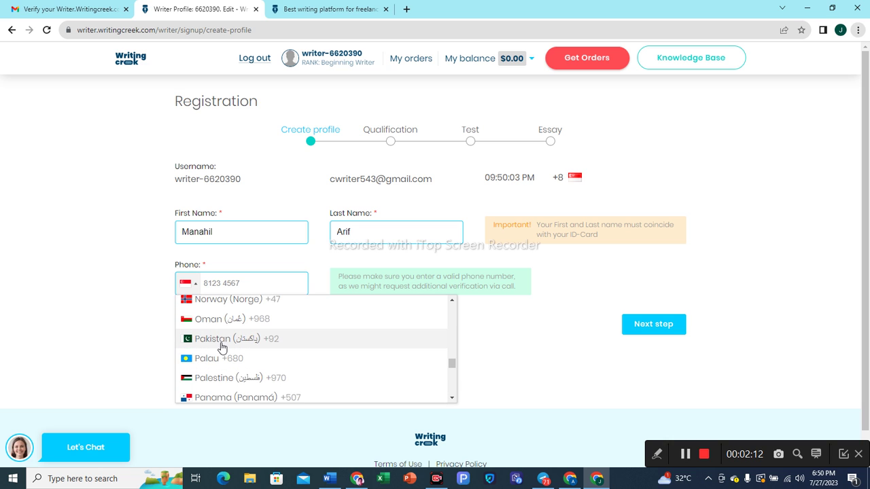
pyautogui.click(223, 344)
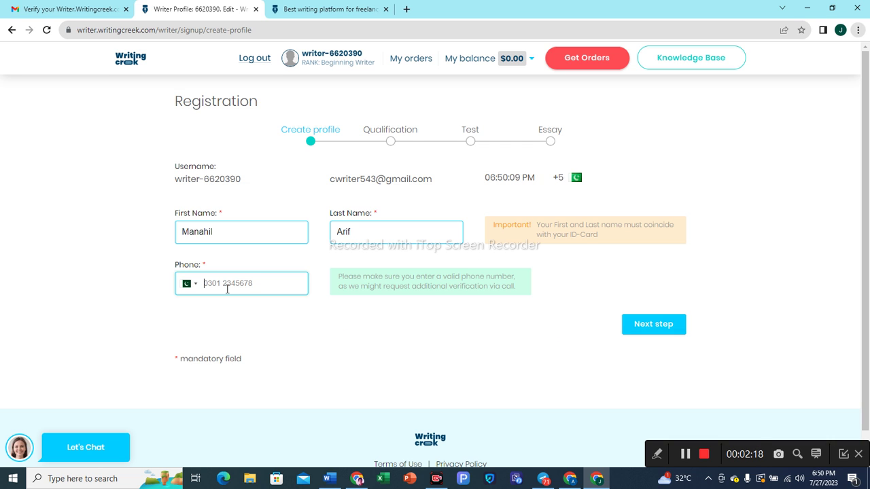
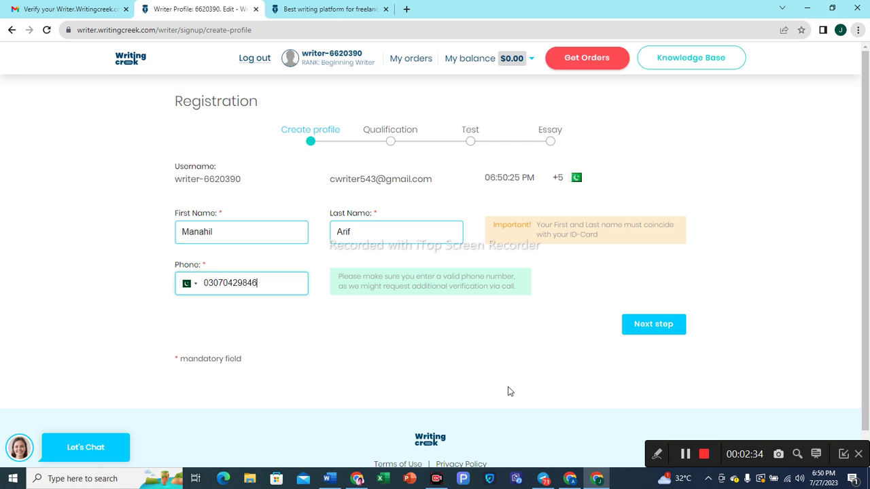
pyautogui.click(648, 327)
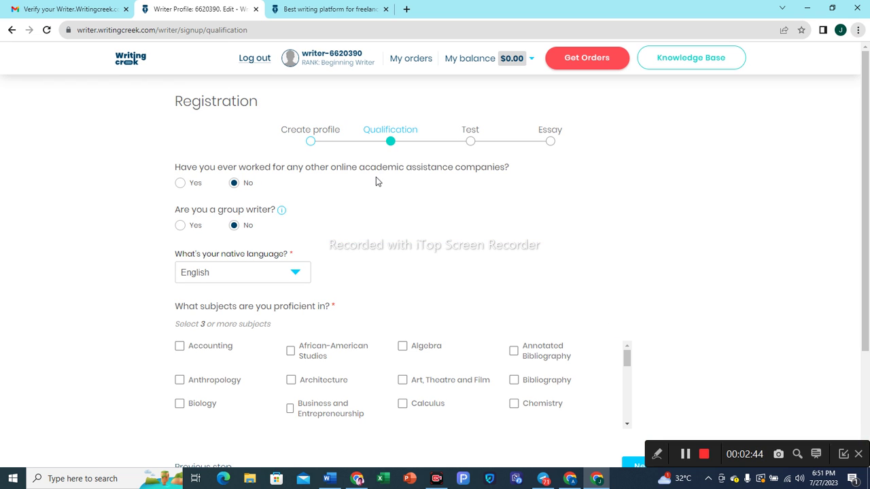
# Answer Yes to prior work elsewhere and select Urdu as the native language.
pyautogui.click(180, 184)
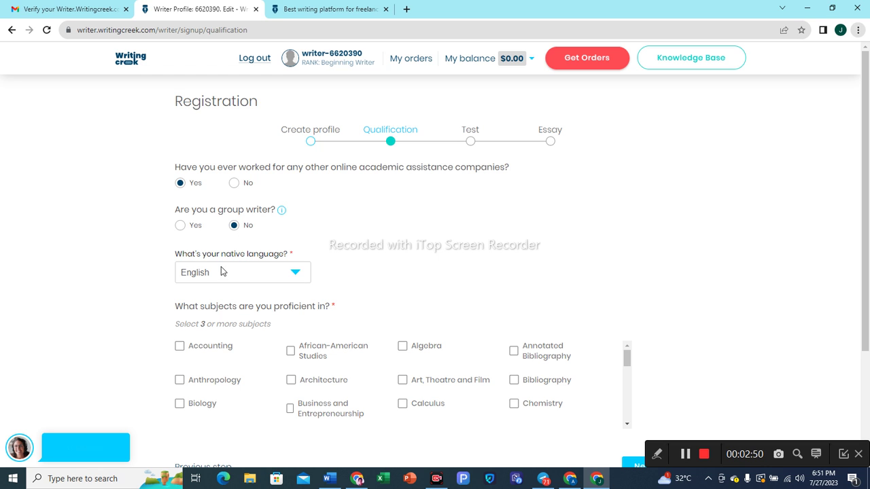
pyautogui.click(294, 273)
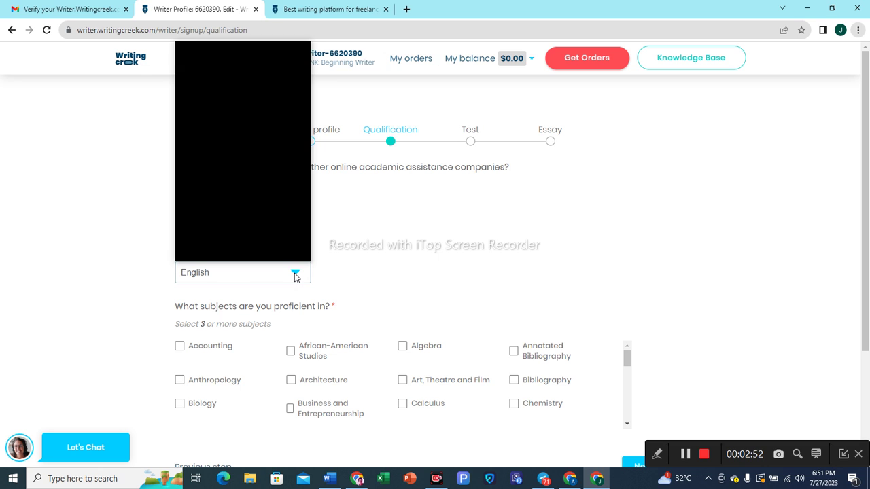
pyautogui.scroll(-3, 265, 201)
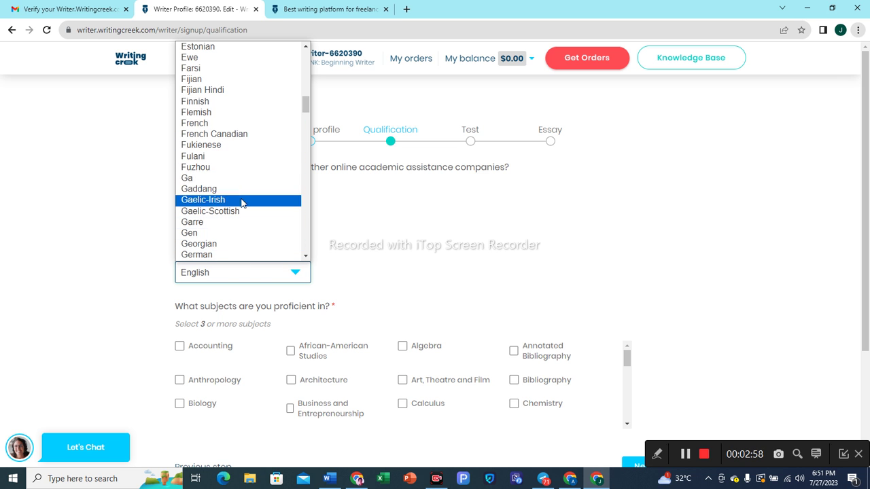
pyautogui.scroll(-3, 242, 201)
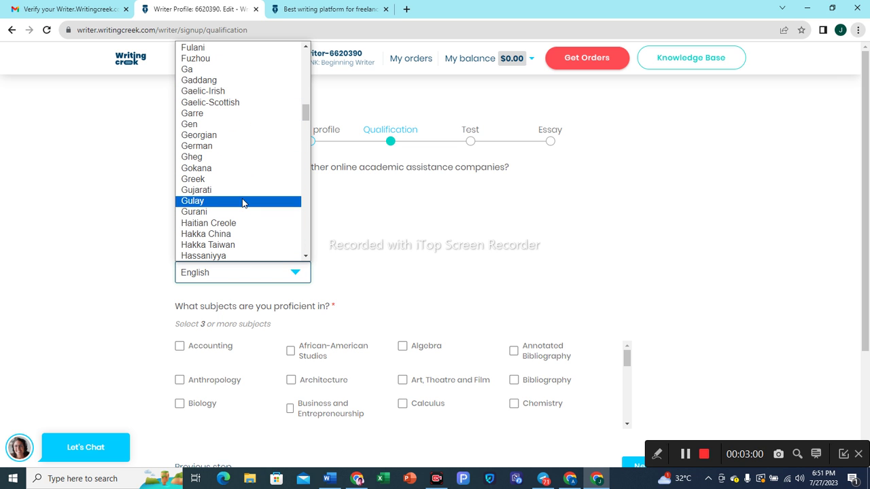
pyautogui.scroll(6, 243, 202)
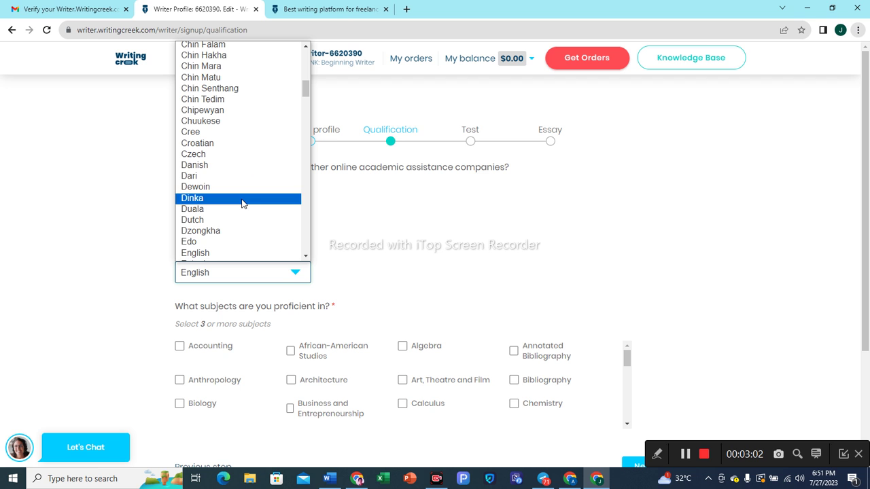
pyautogui.scroll(3, 242, 202)
pyautogui.scroll(-3, 242, 203)
pyautogui.scroll(-9, 243, 204)
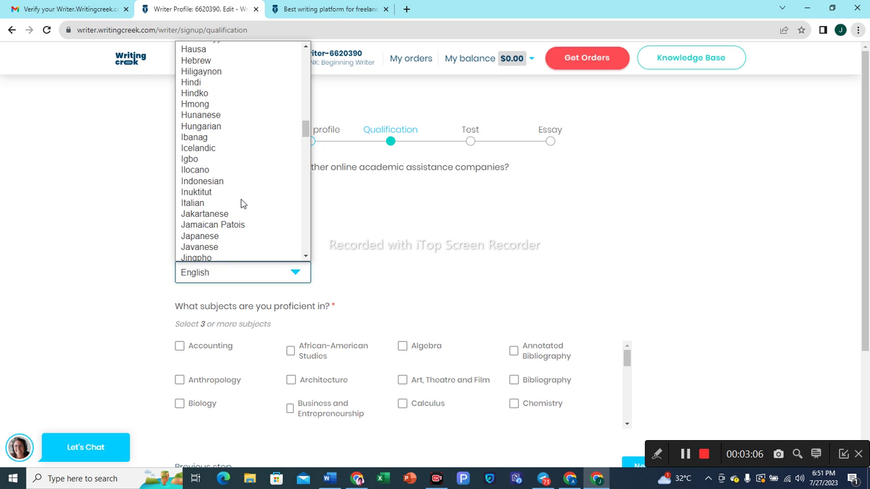
pyautogui.scroll(-9, 243, 203)
pyautogui.scroll(-12, 242, 204)
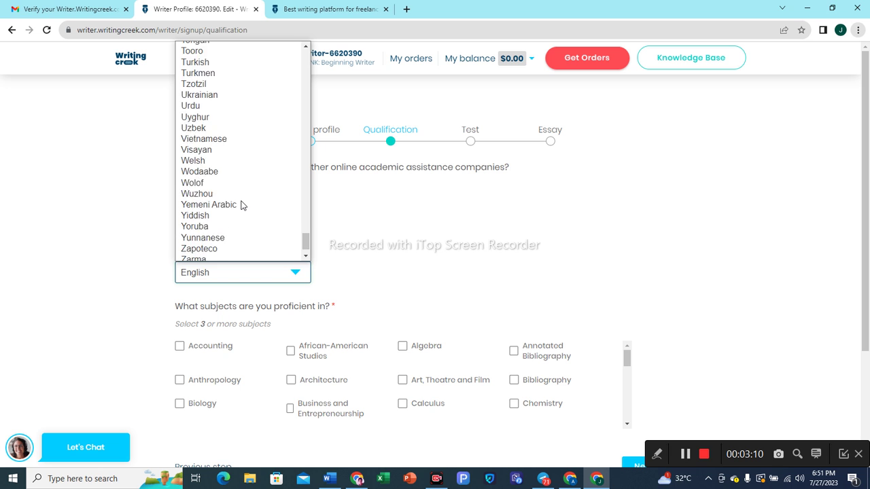
pyautogui.scroll(-3, 242, 206)
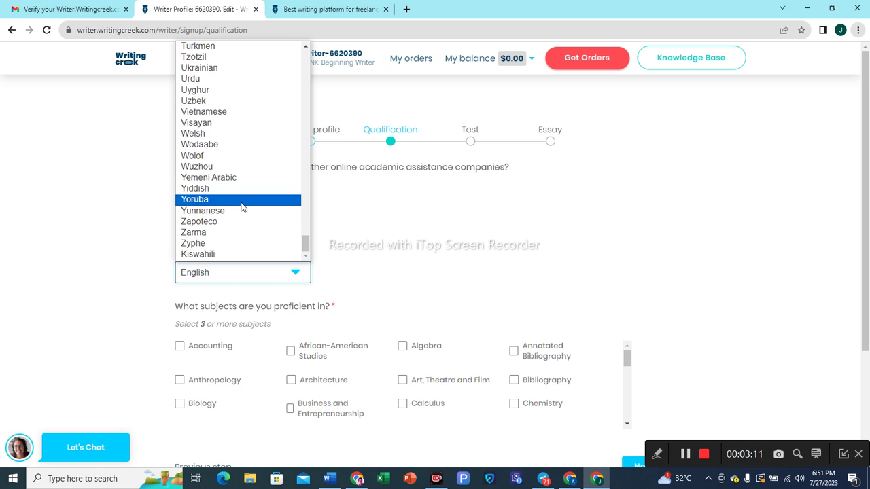
pyautogui.click(198, 79)
pyautogui.scroll(-1, 371, 274)
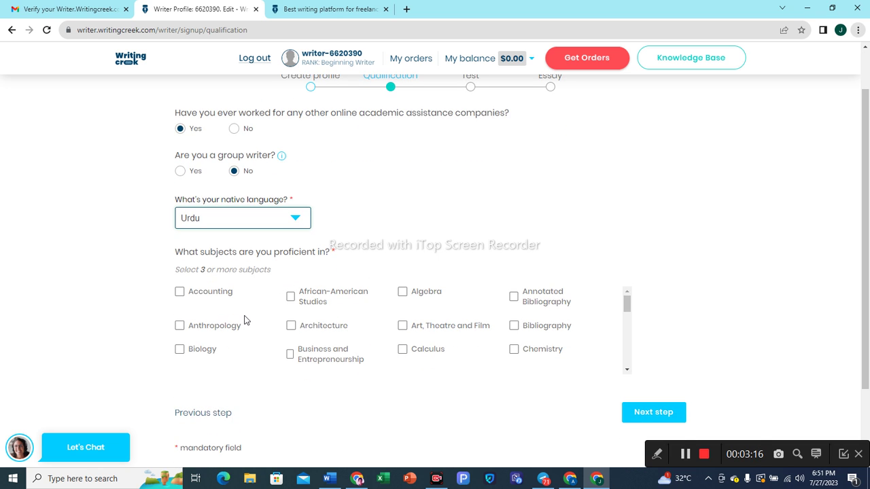
# Tick Biology, Bibliography, English, Healthcare, History, and International and Public Relations as subjects.
pyautogui.click(180, 349)
pyautogui.scroll(1, 291, 351)
pyautogui.scroll(-3, 449, 371)
pyautogui.scroll(3, 442, 377)
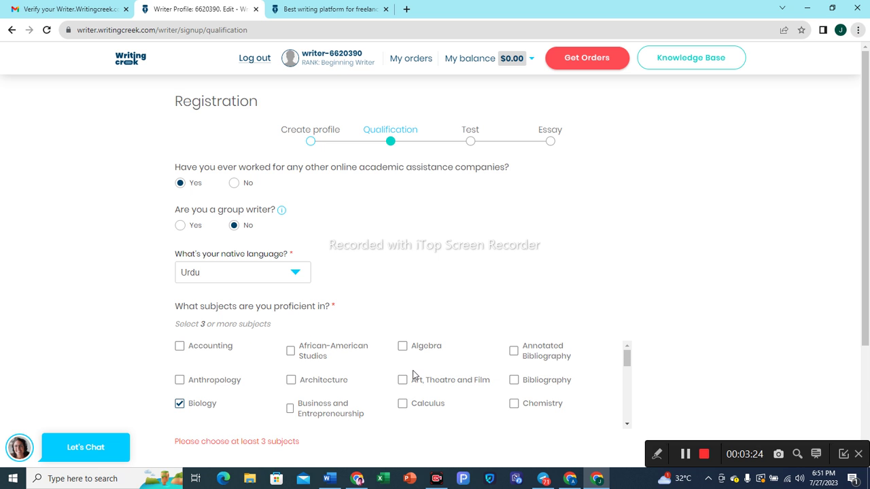
pyautogui.click(515, 382)
pyautogui.click(629, 426)
pyautogui.scroll(-2, 440, 414)
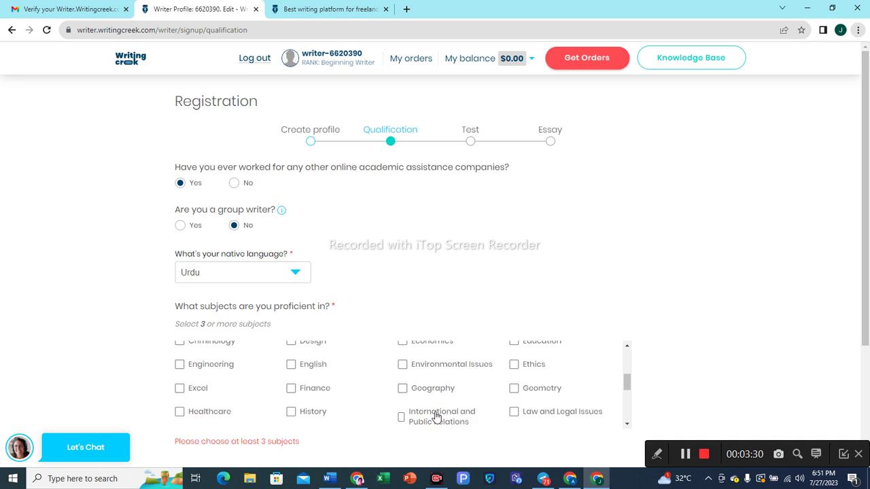
pyautogui.click(290, 367)
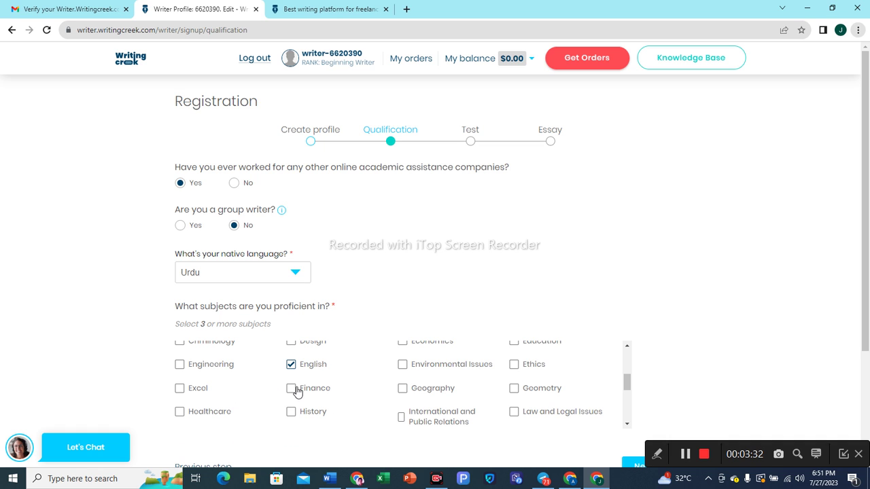
pyautogui.click(183, 413)
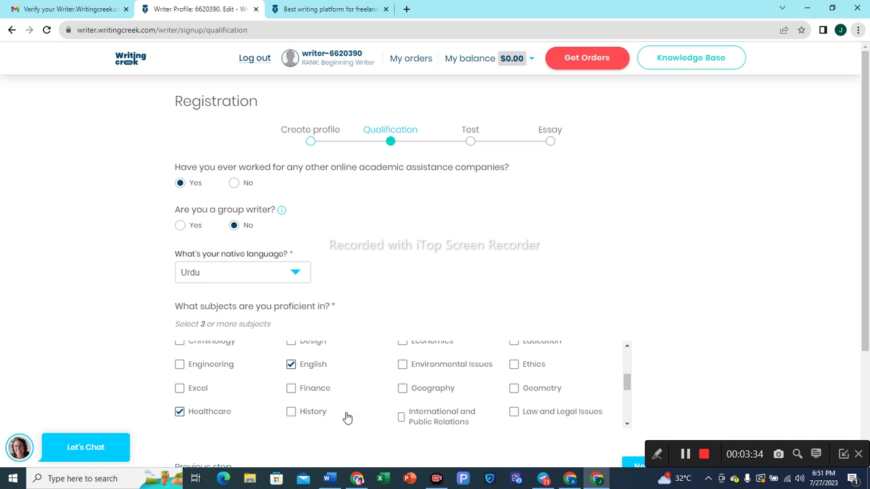
pyautogui.click(292, 414)
pyautogui.click(402, 419)
# Tick Nursing and Tourism as well, then submit the Qualification answers.
pyautogui.scroll(-1, 462, 412)
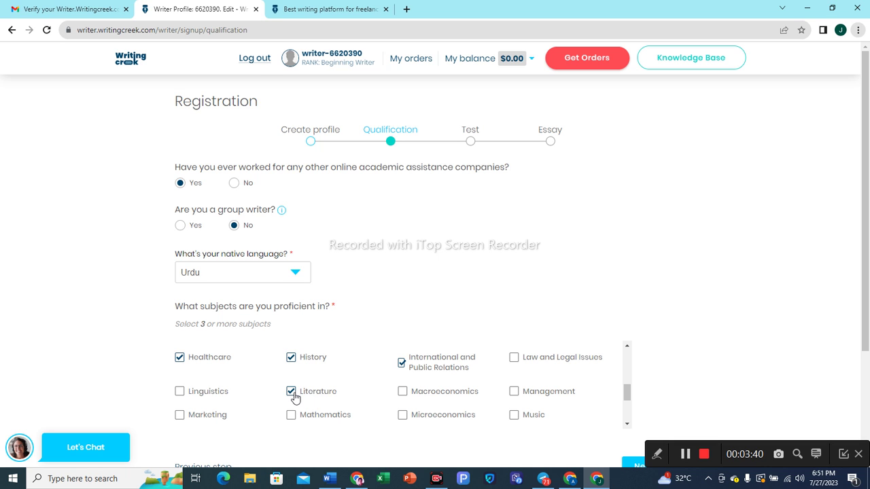
pyautogui.scroll(-2, 338, 395)
pyautogui.click(179, 385)
pyautogui.scroll(-2, 357, 404)
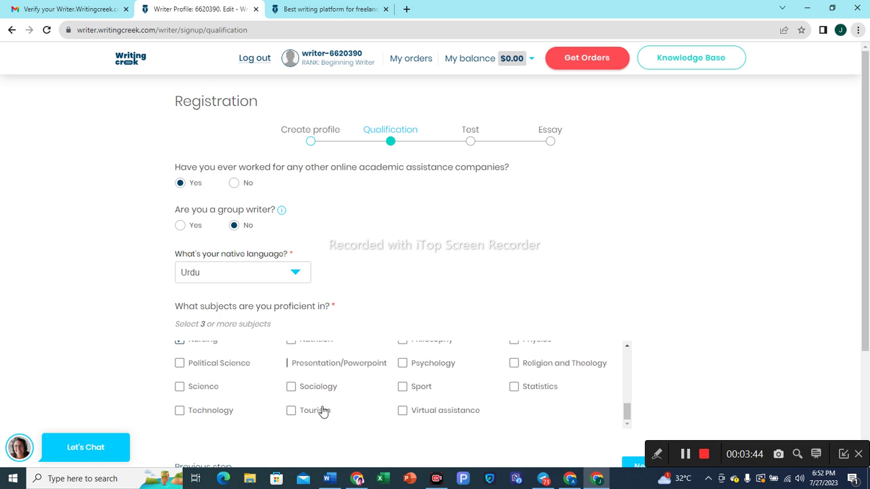
pyautogui.click(290, 411)
pyautogui.scroll(-2, 481, 391)
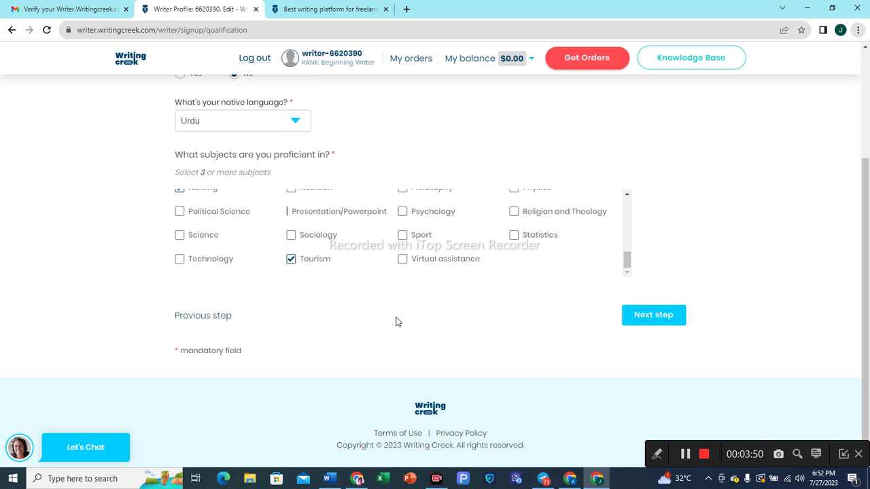
pyautogui.click(660, 324)
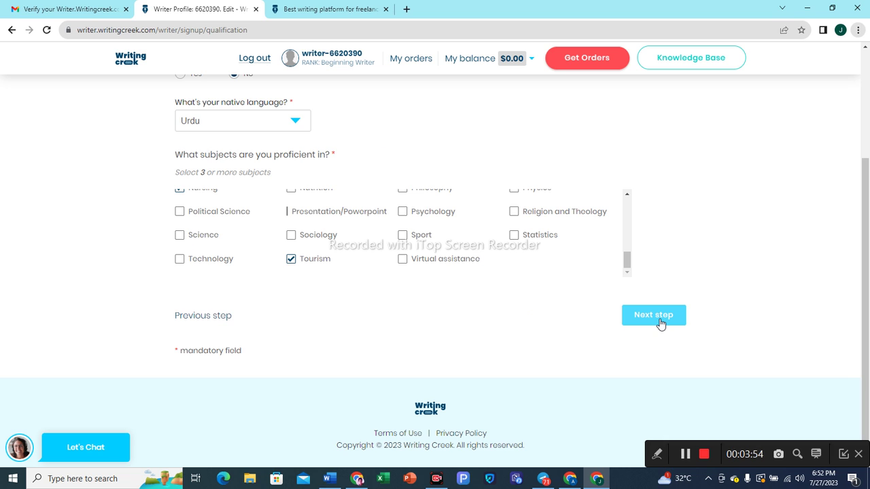
pyautogui.click(660, 324)
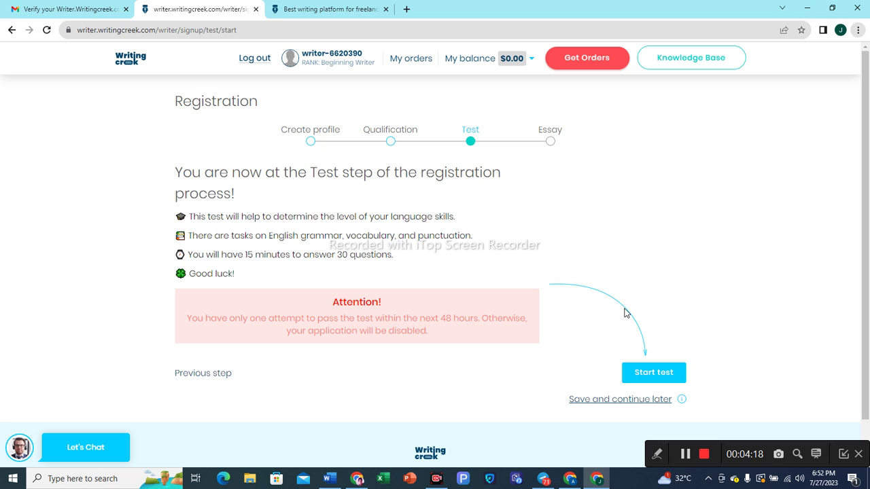
# Start the 15-minute, 30-question grammar test.
pyautogui.click(669, 379)
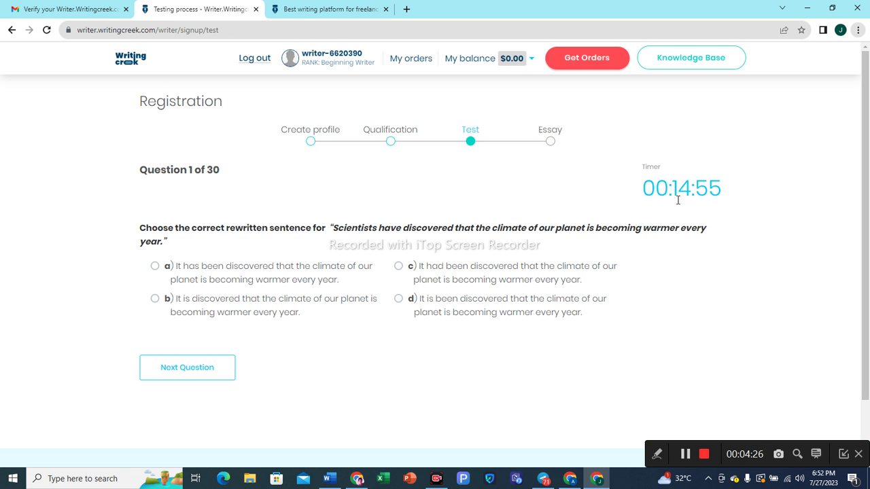
# Answer question 1 with option a and advance to question 2.
pyautogui.scroll(-1, 542, 301)
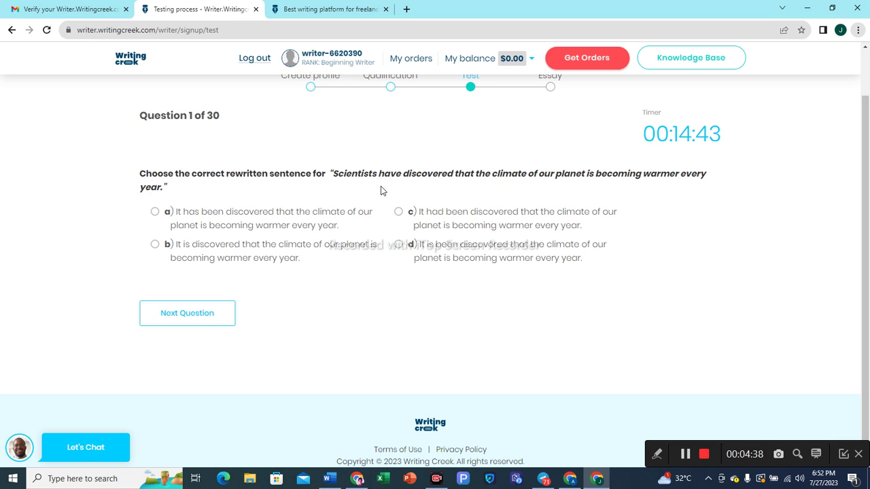
pyautogui.click(155, 214)
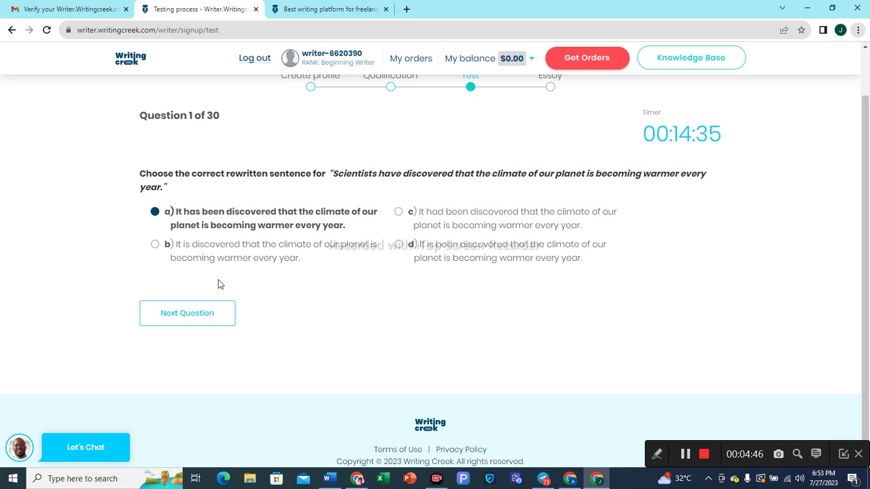
pyautogui.click(196, 319)
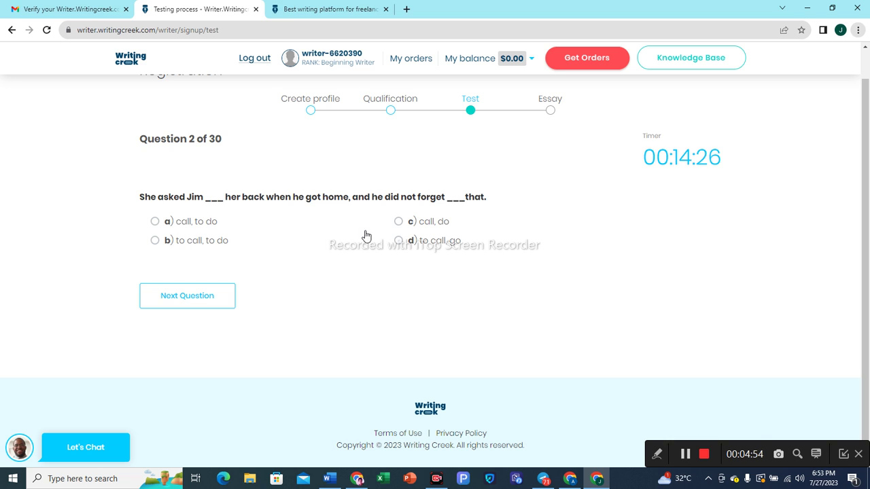
# Answer questions 2–5 with 'to call, to do', 'in', 'an arm and a leg', and 'have seen'.
pyautogui.click(156, 242)
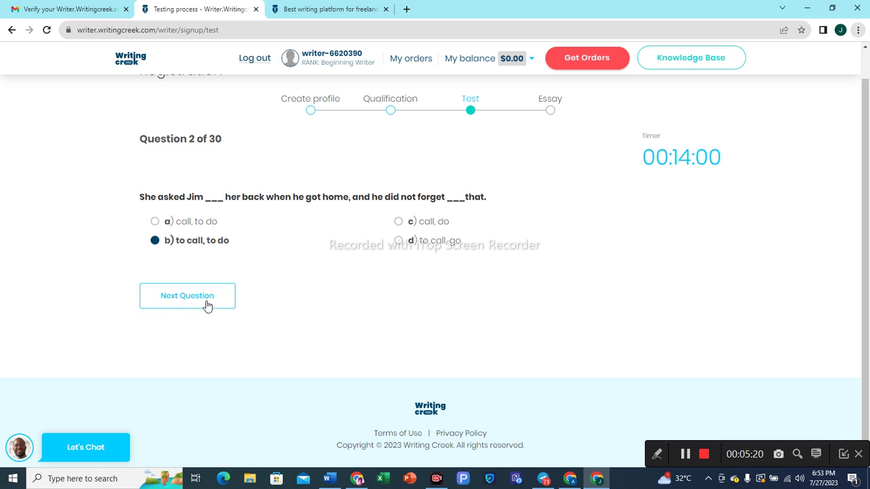
pyautogui.click(177, 304)
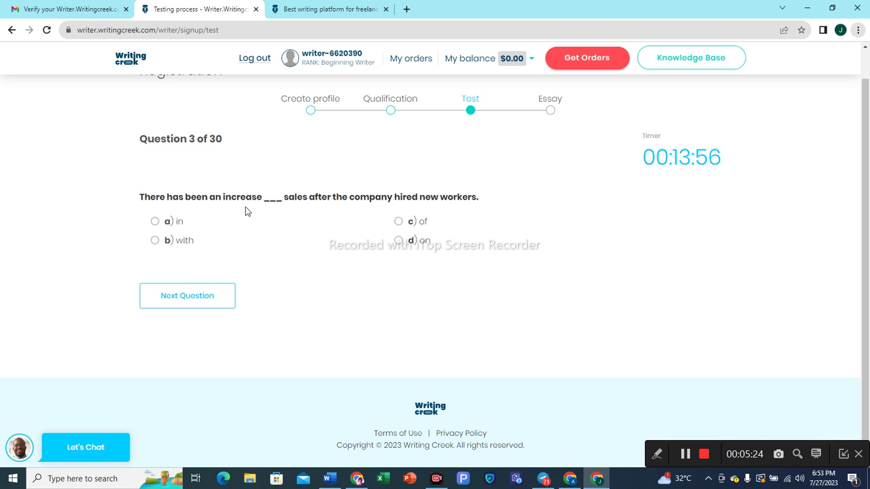
pyautogui.click(155, 224)
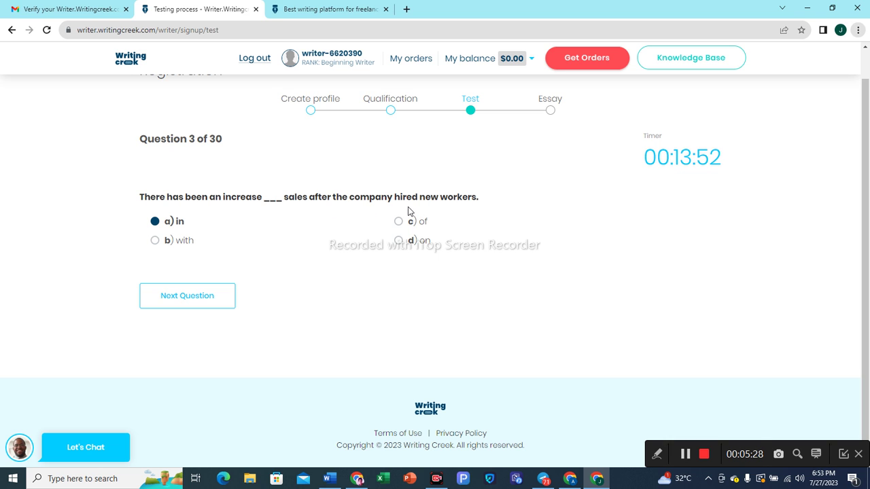
pyautogui.click(212, 300)
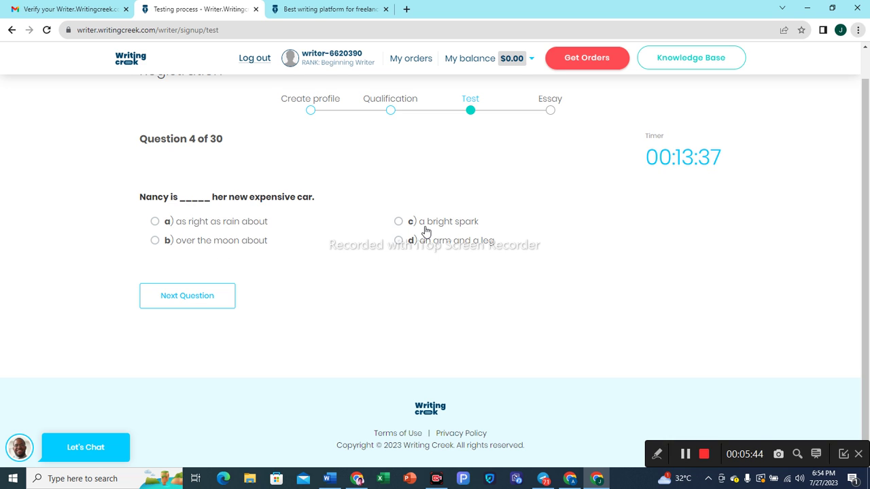
pyautogui.click(405, 246)
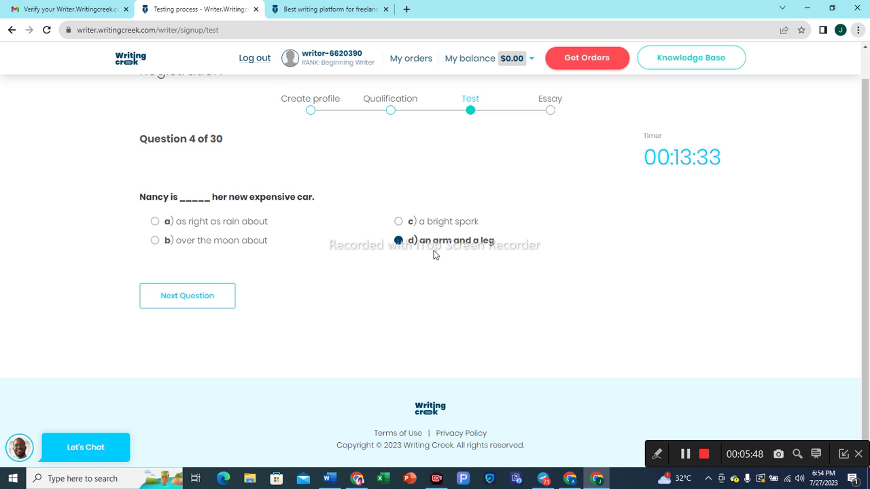
pyautogui.click(189, 299)
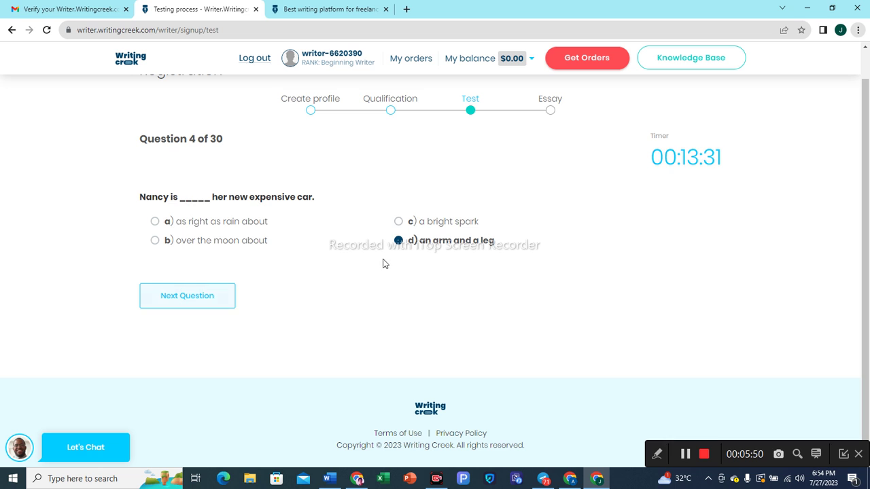
pyautogui.click(184, 302)
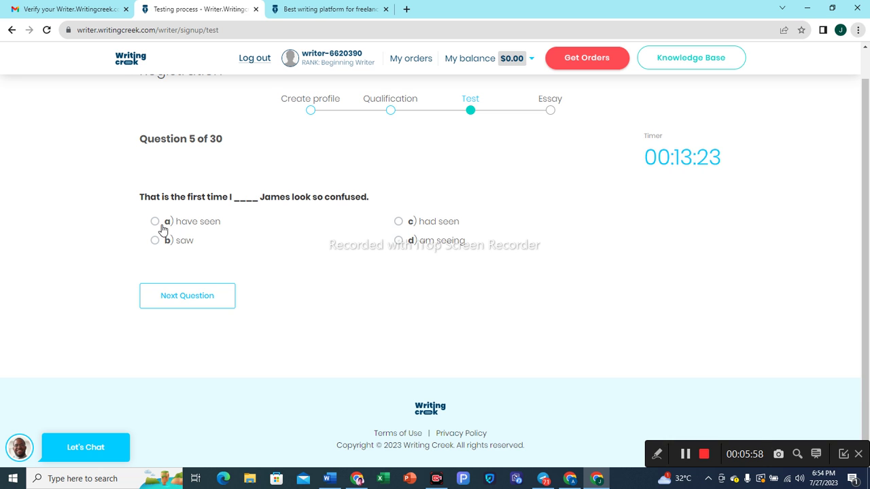
pyautogui.click(191, 224)
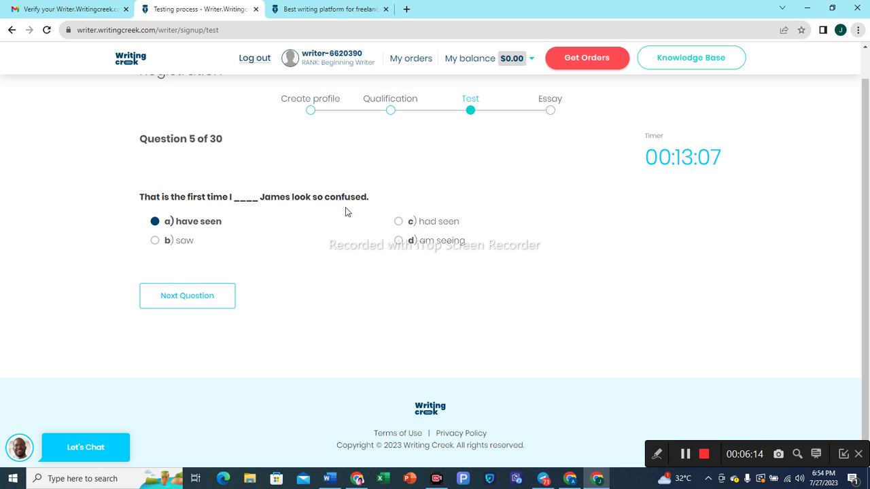
# Answer question 6 'had bought', question 7 option b, and question 8 'has been living'.
pyautogui.click(182, 296)
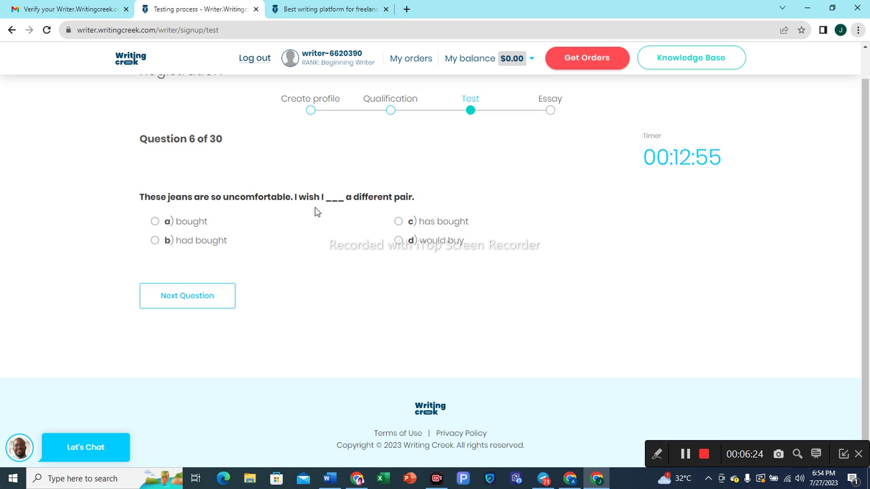
pyautogui.click(155, 242)
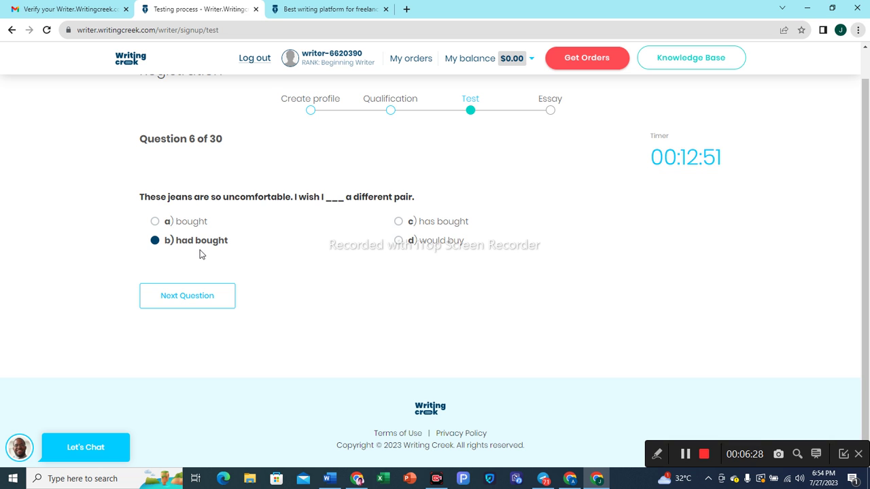
pyautogui.click(195, 300)
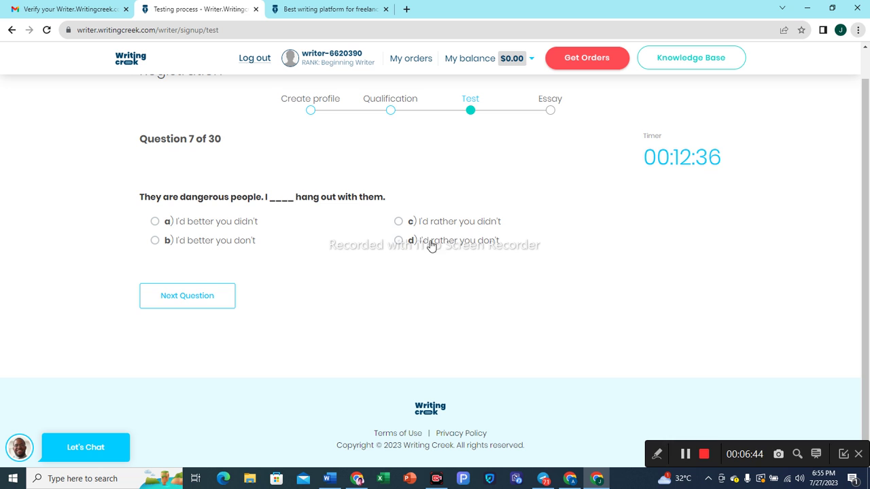
pyautogui.click(155, 240)
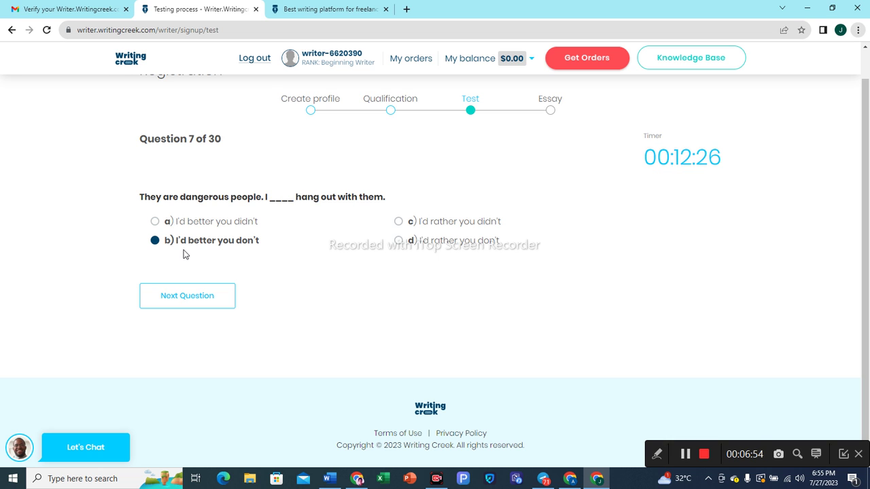
pyautogui.click(194, 298)
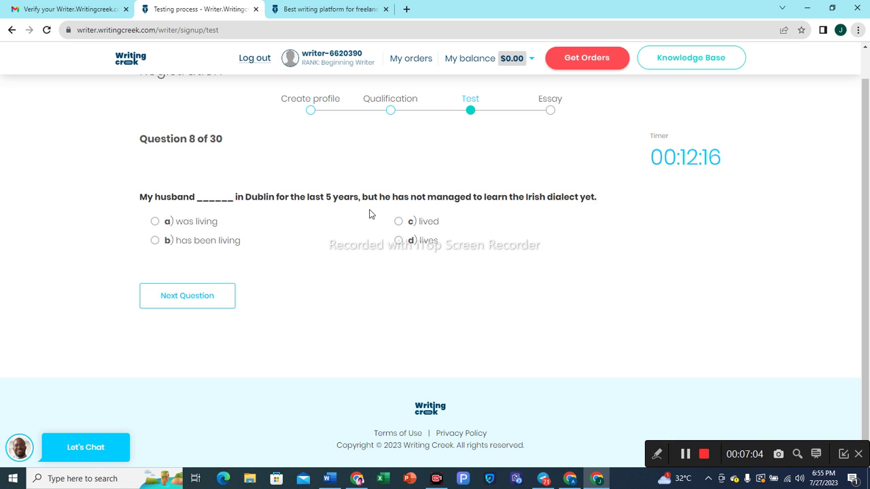
pyautogui.click(156, 243)
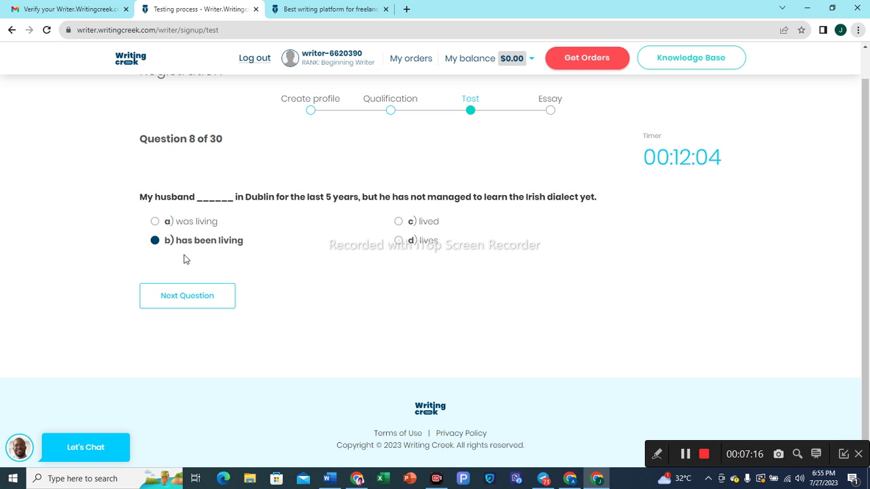
# Submit Question 8, then answer Question 9 'should have moved' and Question 10 'buying'.
pyautogui.click(176, 297)
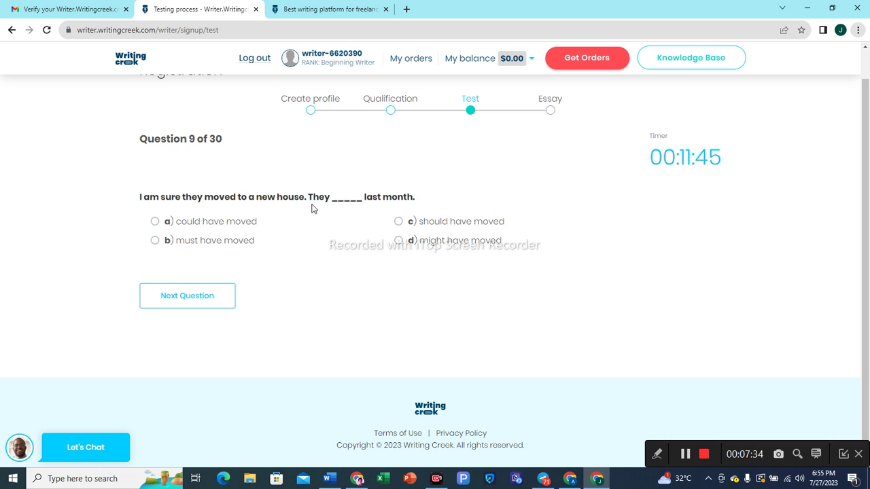
pyautogui.click(399, 223)
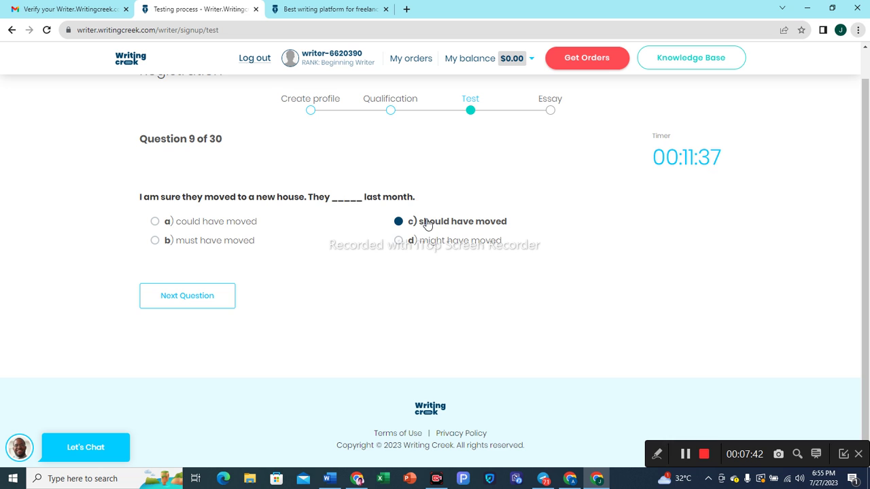
pyautogui.click(208, 299)
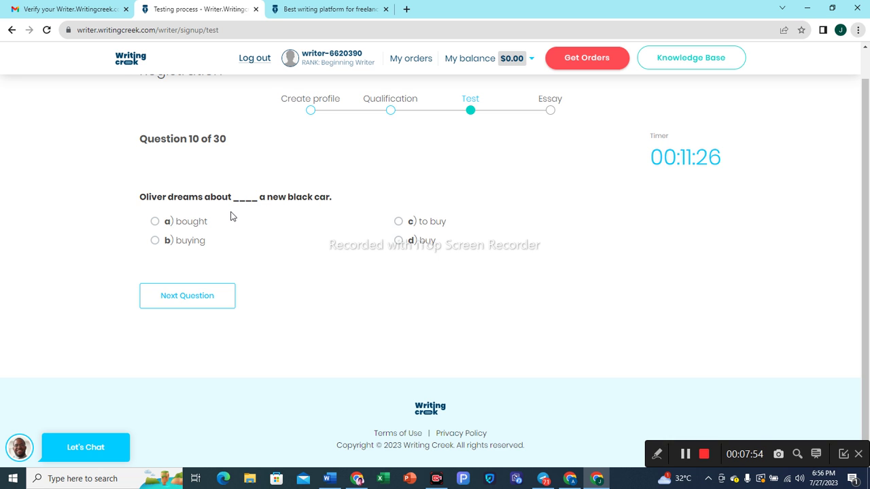
pyautogui.click(158, 243)
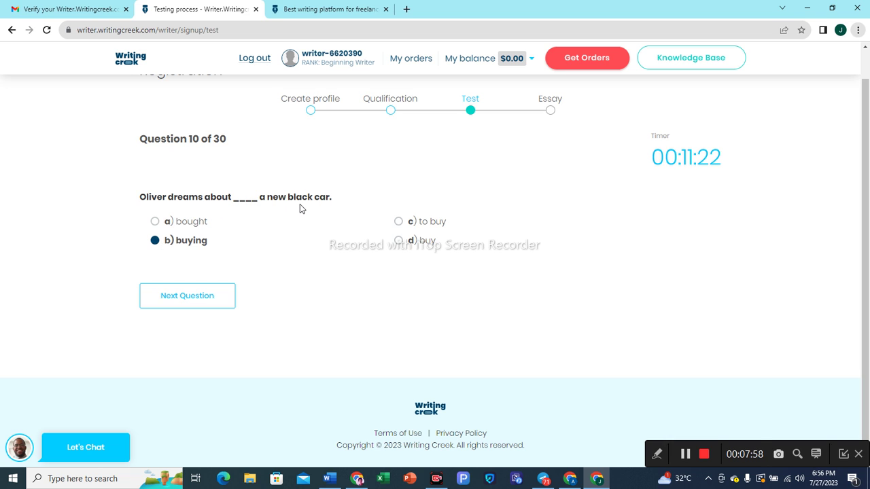
pyautogui.click(204, 299)
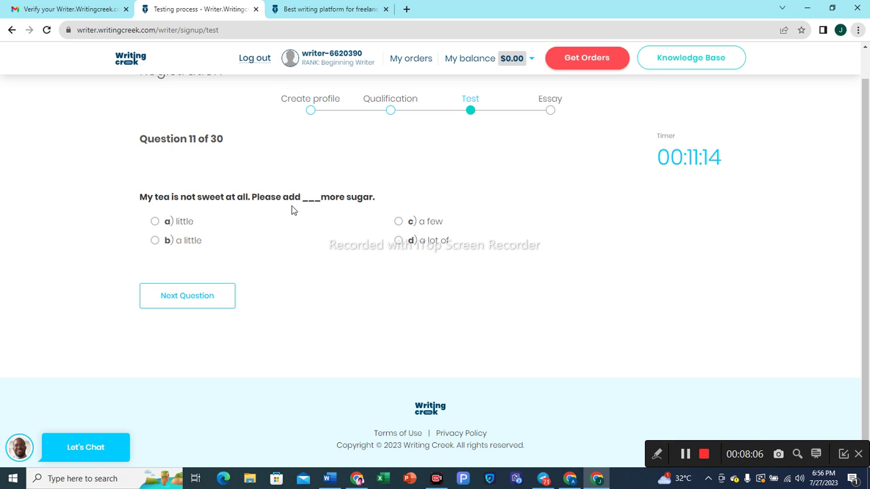
# Answer Question 11 with 'a little' and Question 12 with '-, a, -'.
pyautogui.click(155, 241)
pyautogui.click(180, 299)
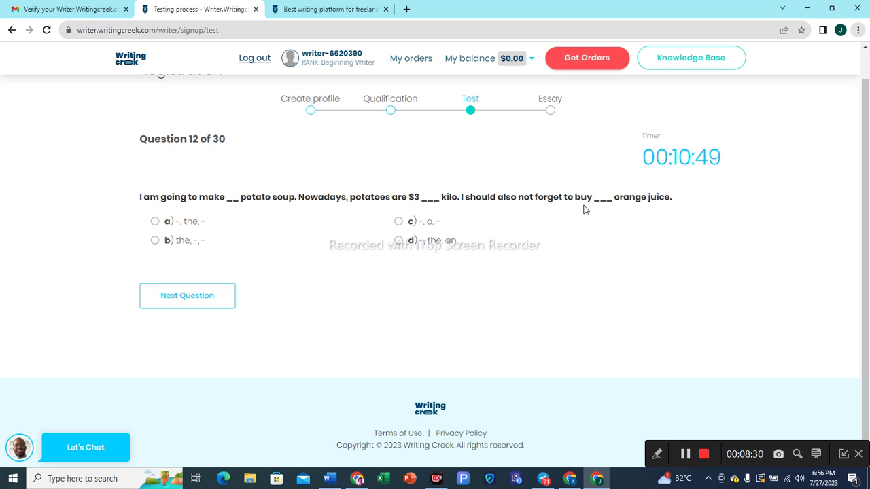
pyautogui.click(398, 224)
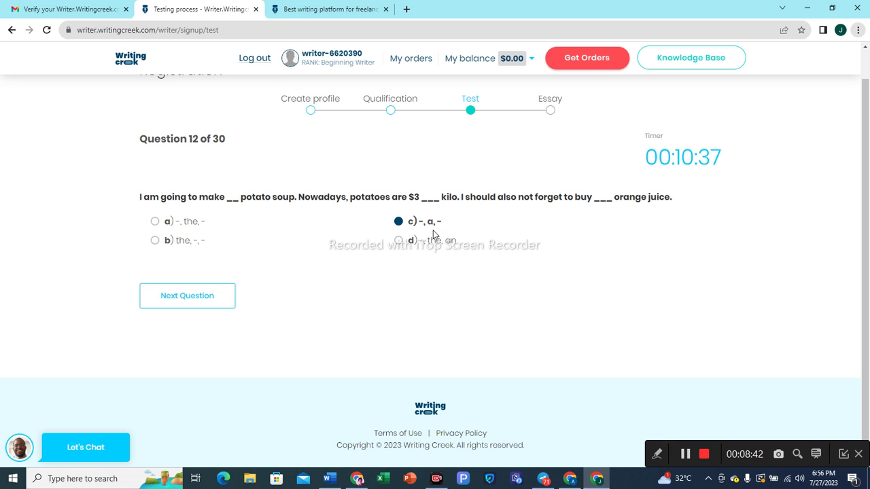
pyautogui.click(197, 304)
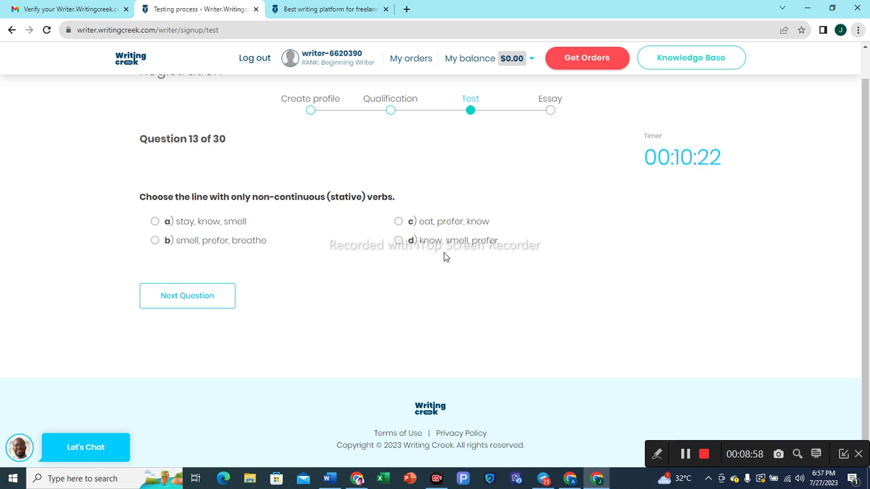
# Answer Questions 13–15 with 'know, smell, prefer', 'has wanted' and 'neither'.
pyautogui.click(398, 242)
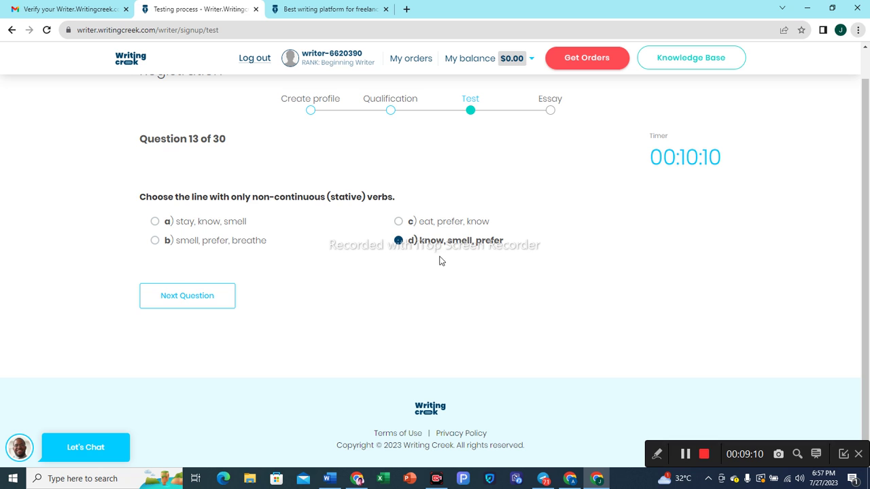
pyautogui.click(195, 295)
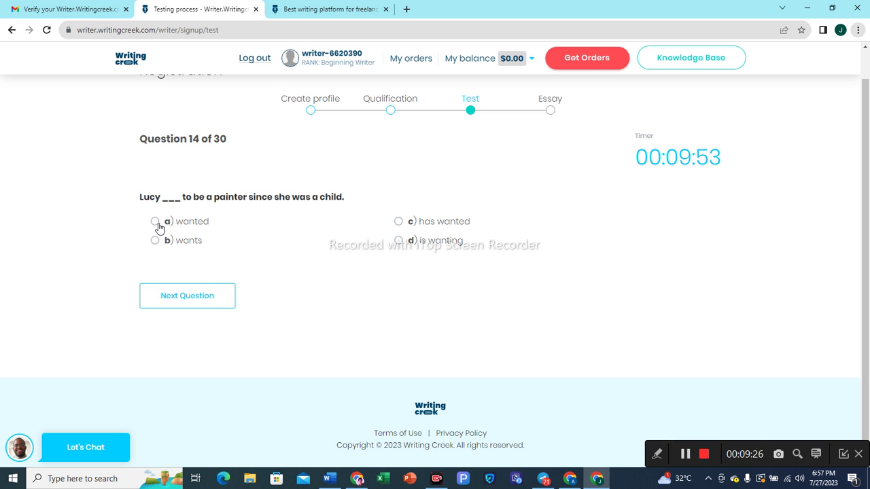
pyautogui.click(400, 223)
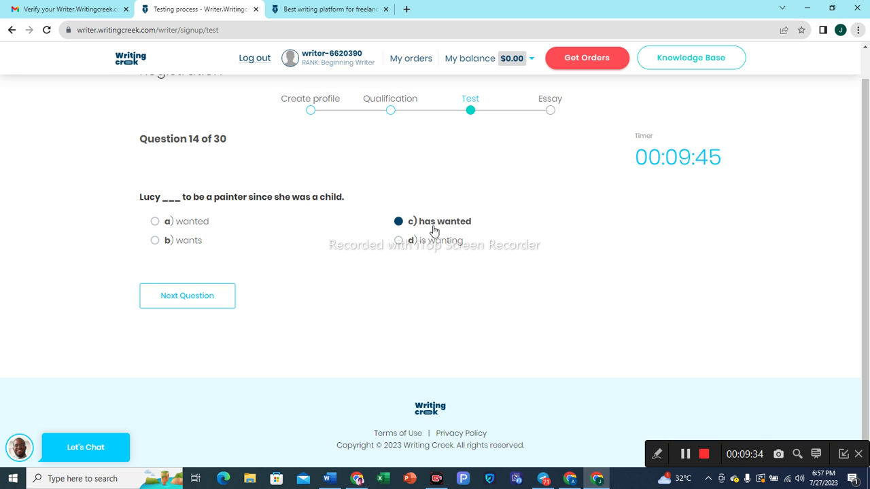
pyautogui.click(200, 302)
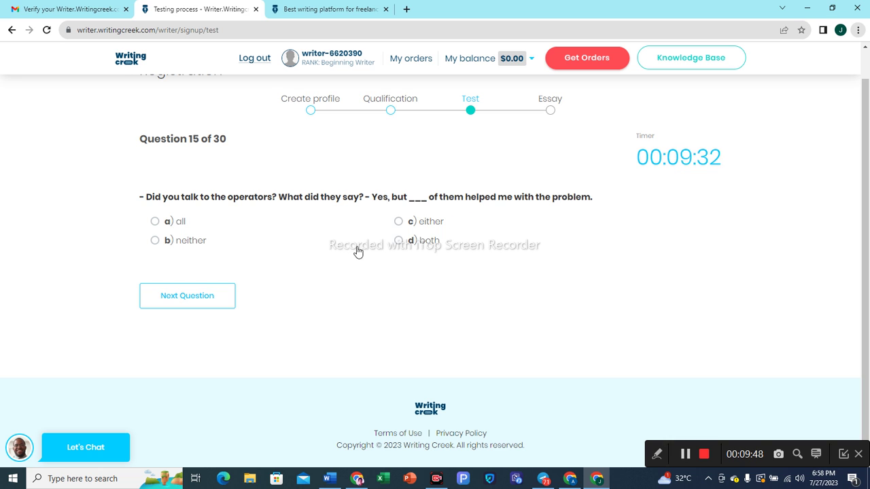
pyautogui.click(156, 248)
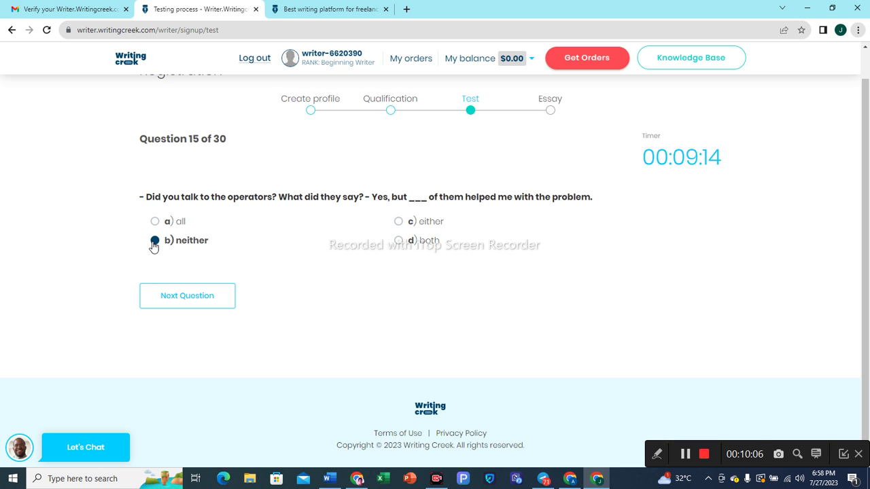
pyautogui.click(180, 296)
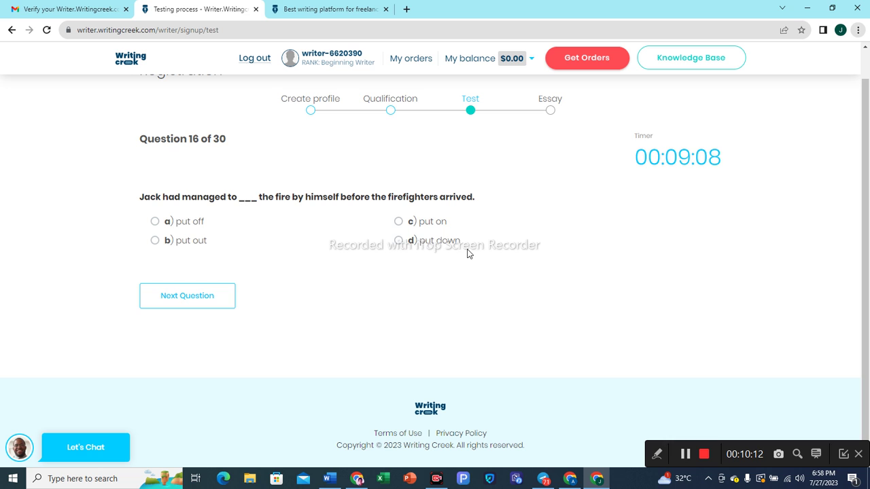
# Answer Question 16 'put out' and Question 17 'wouldn't have scratched, hadn't teased'.
pyautogui.click(156, 243)
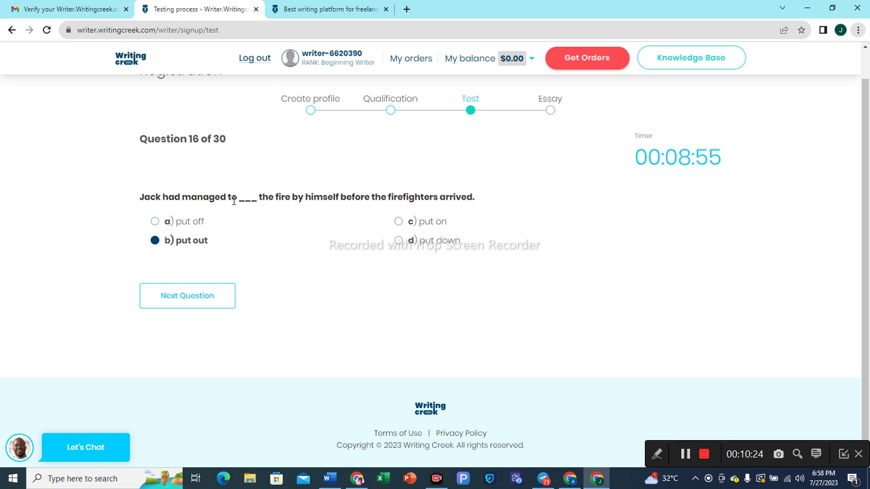
pyautogui.click(204, 297)
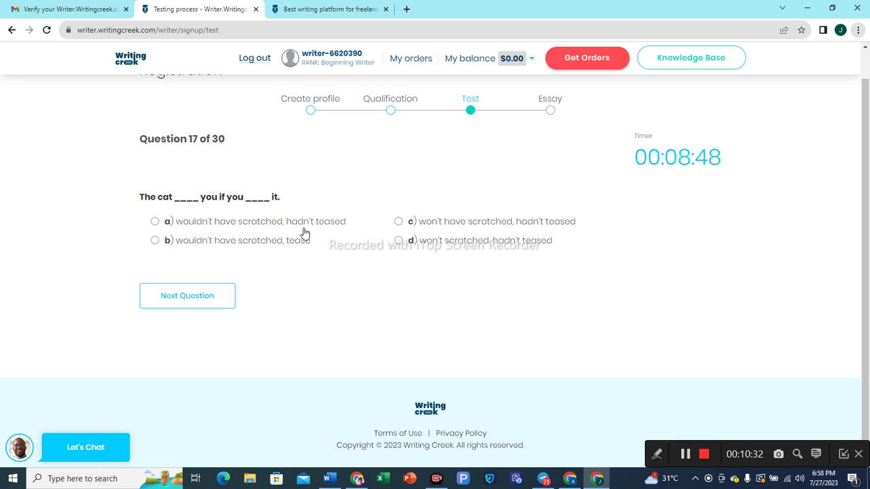
pyautogui.click(162, 229)
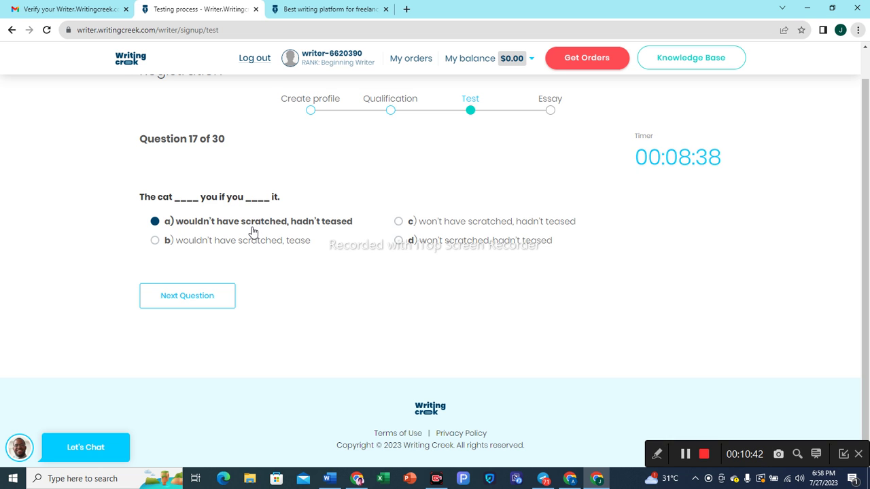
pyautogui.click(202, 305)
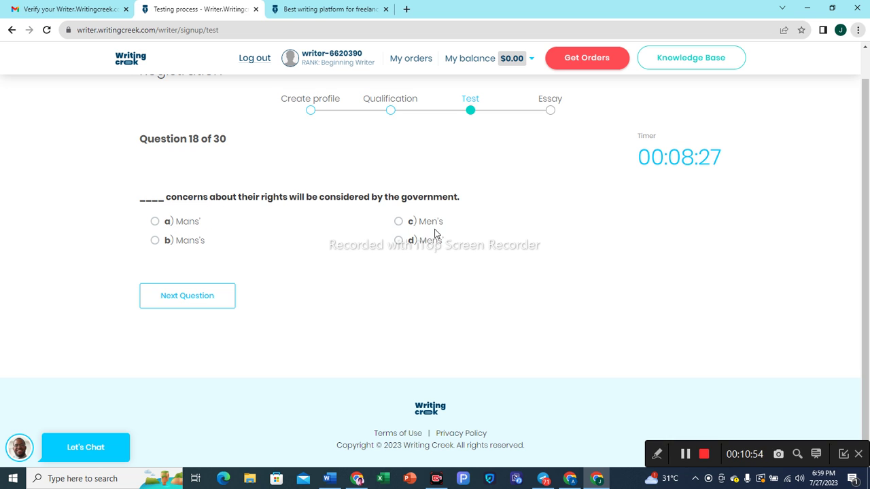
# Answer Question 18 with 'Men's' and Question 19 with the comma-punctuated sentence.
pyautogui.click(401, 223)
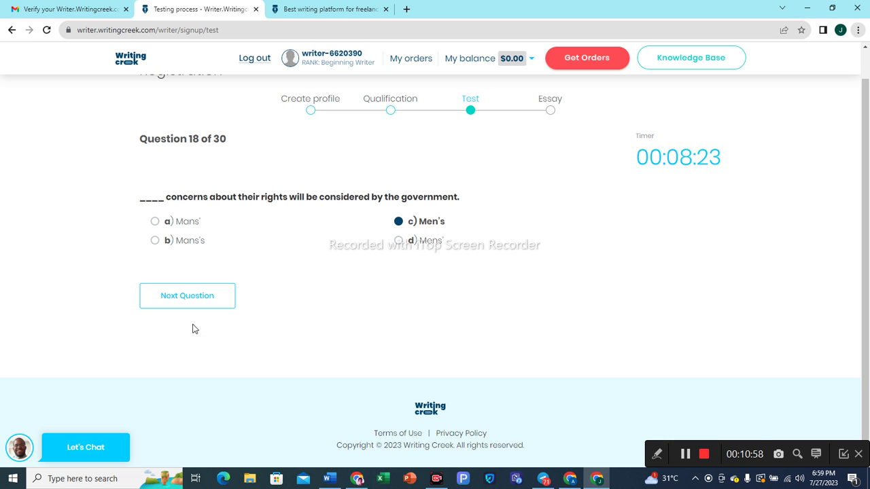
pyautogui.click(198, 302)
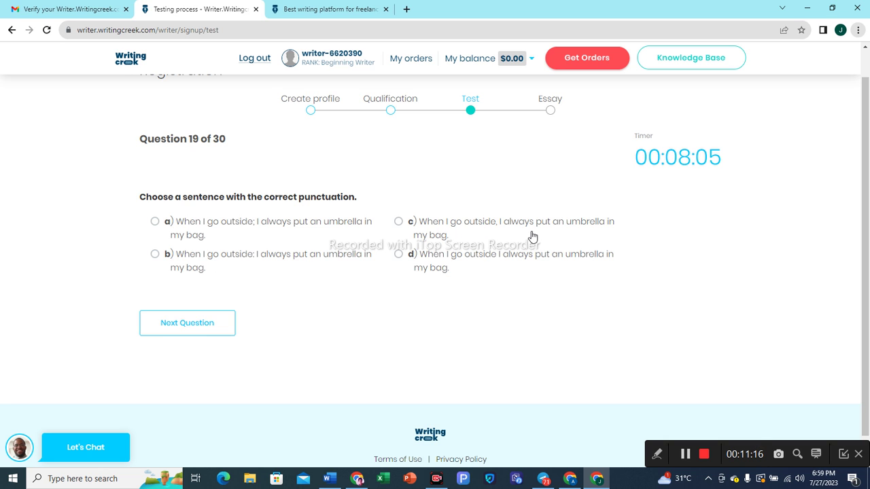
pyautogui.click(400, 225)
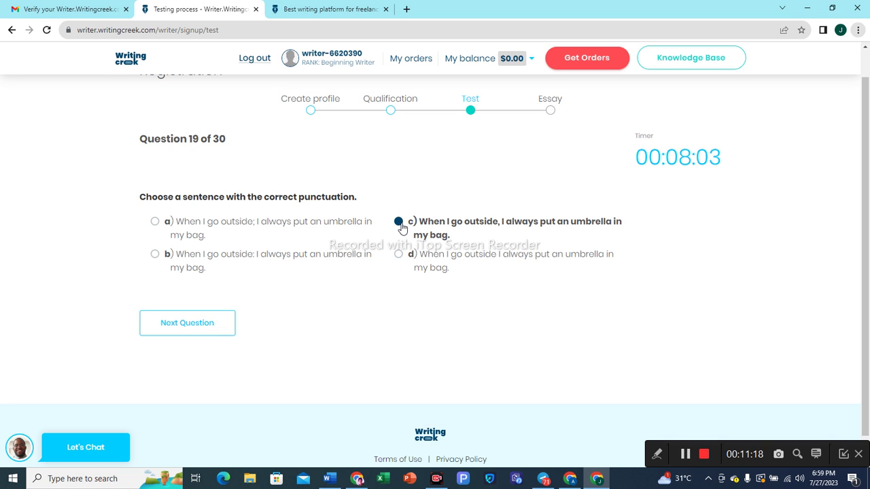
pyautogui.scroll(-1, 311, 338)
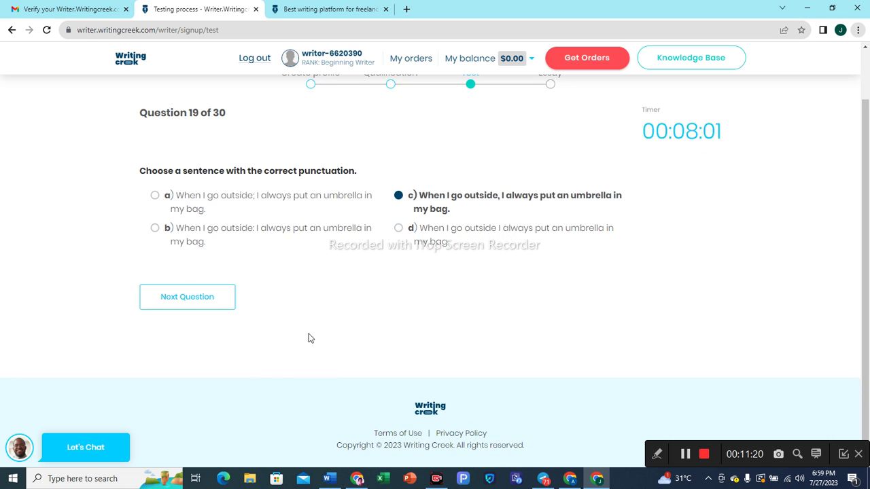
pyautogui.click(197, 304)
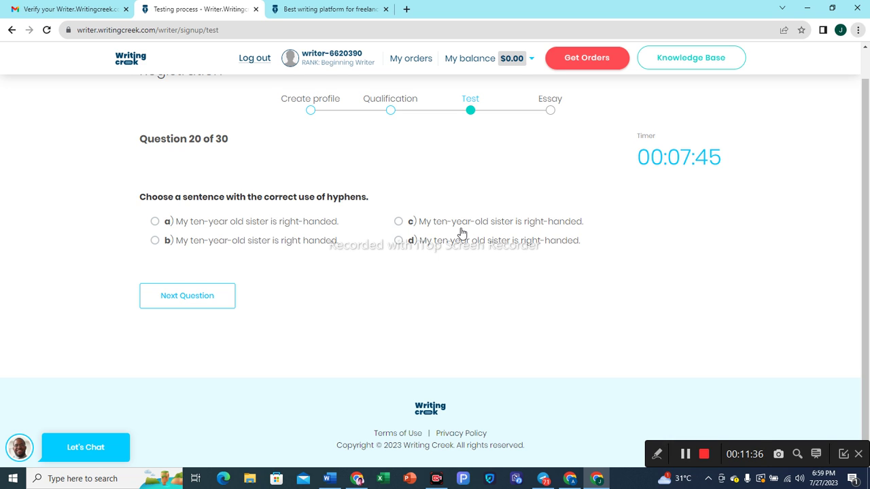
# Answer Questions 20–22 with the 'ten-year-old, right-handed' sentence, 'Cooking' and 'talking'.
pyautogui.click(397, 223)
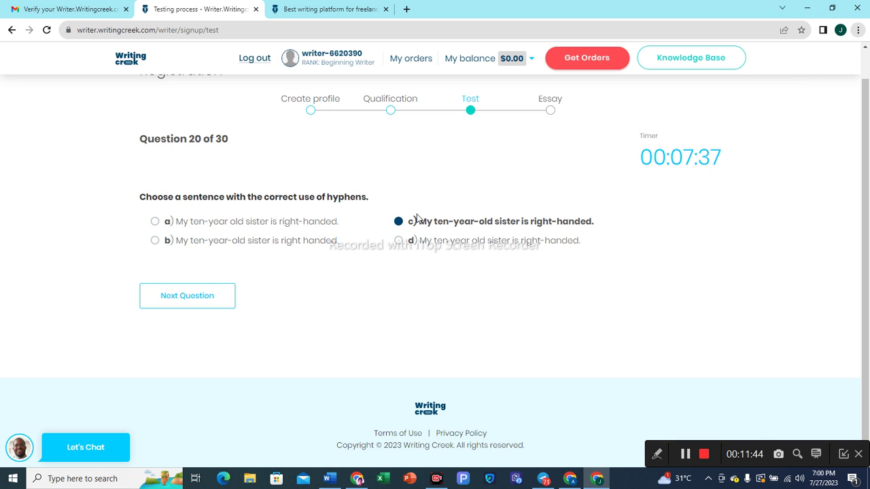
pyautogui.click(200, 296)
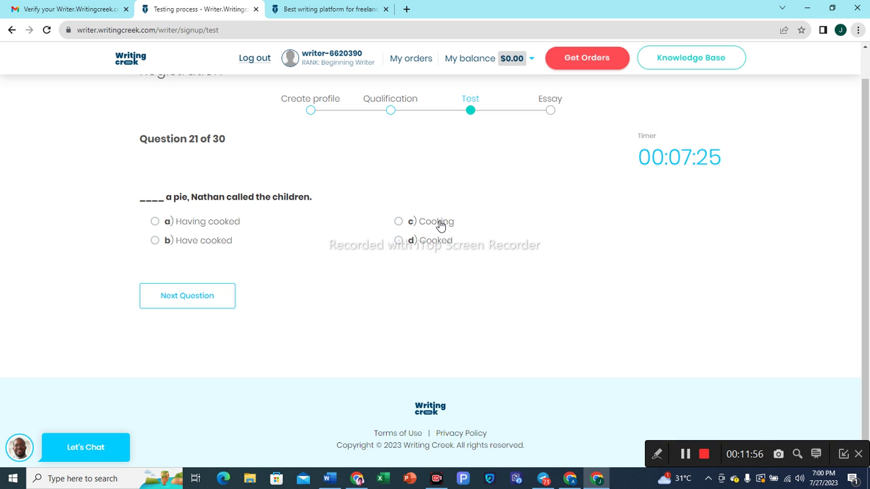
pyautogui.click(401, 222)
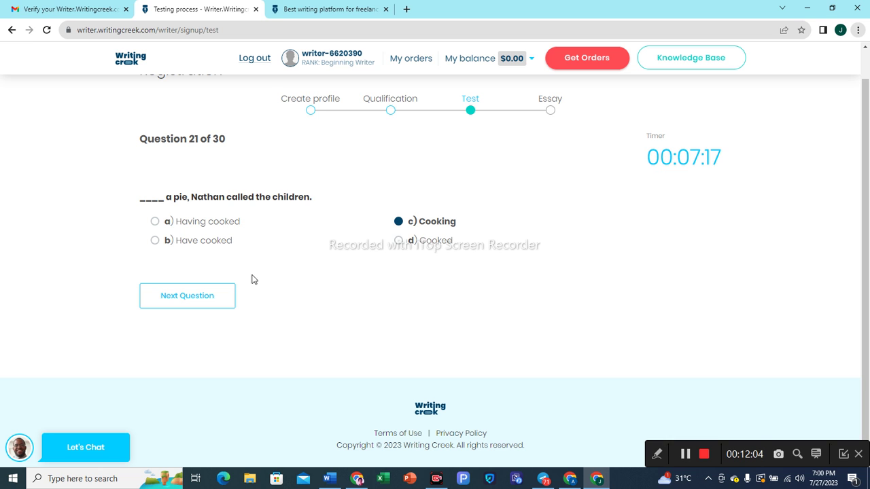
pyautogui.click(218, 295)
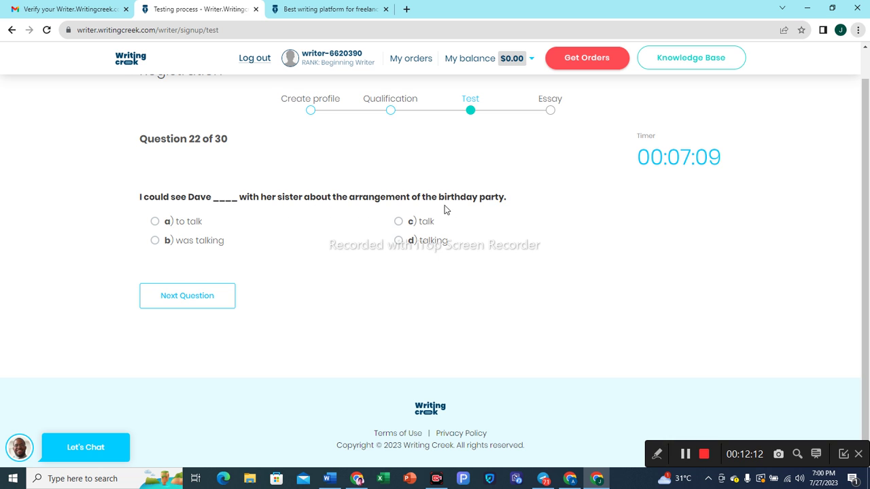
pyautogui.click(401, 247)
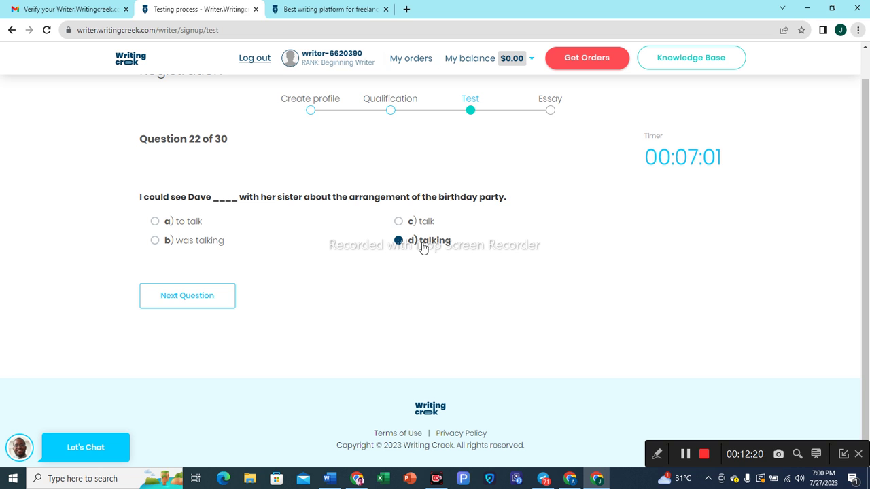
pyautogui.click(181, 310)
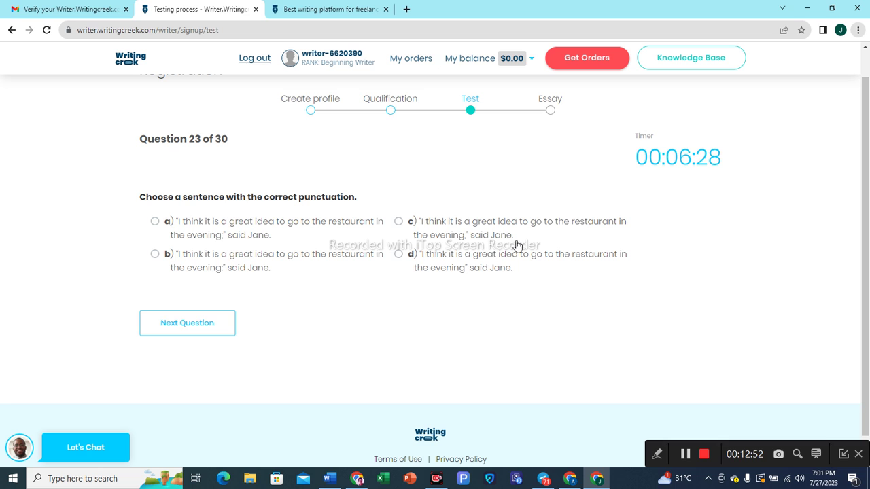
# Answer Questions 23–25 with option c, 'lovely Chinese porcelain tea' and 'nuclei, mice, emphases'.
pyautogui.click(400, 223)
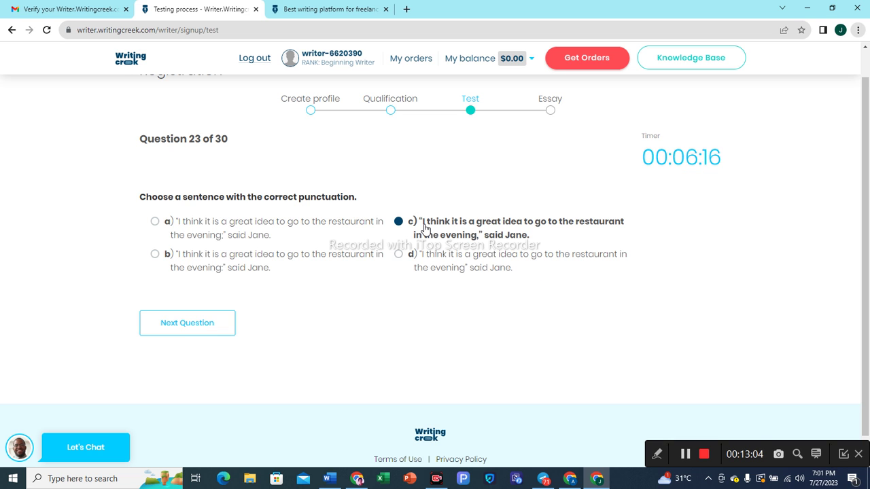
pyautogui.click(195, 328)
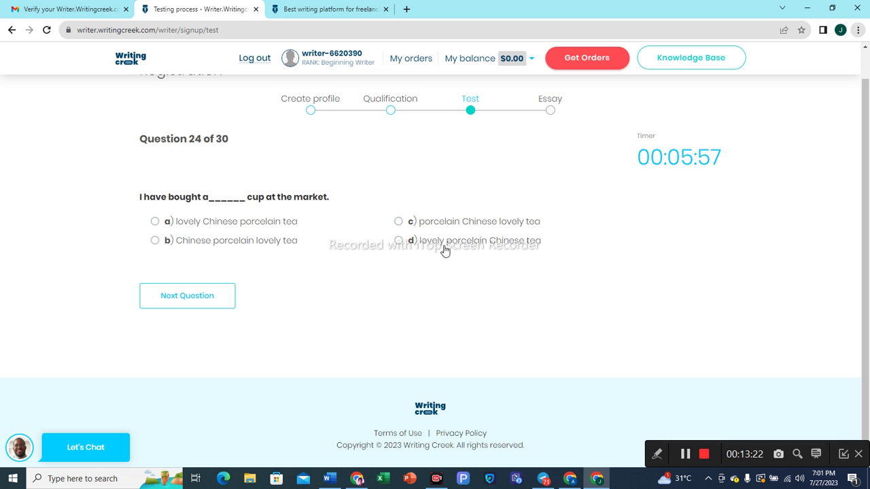
pyautogui.click(156, 222)
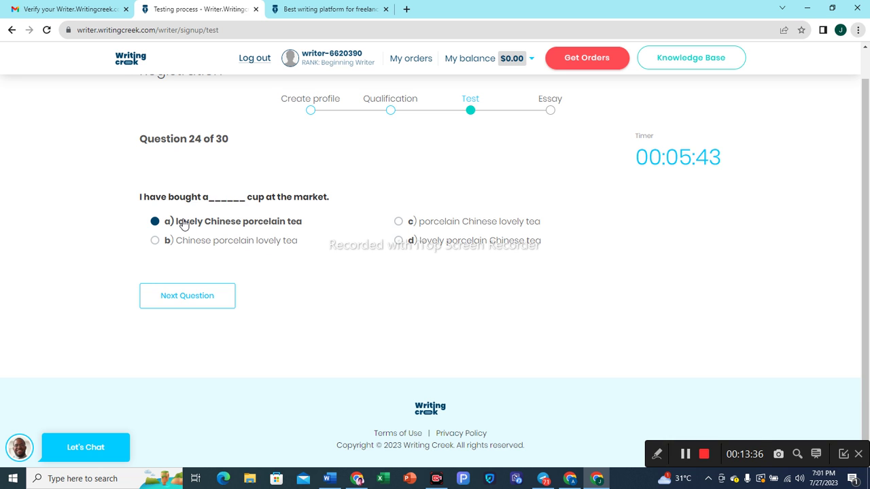
pyautogui.click(176, 304)
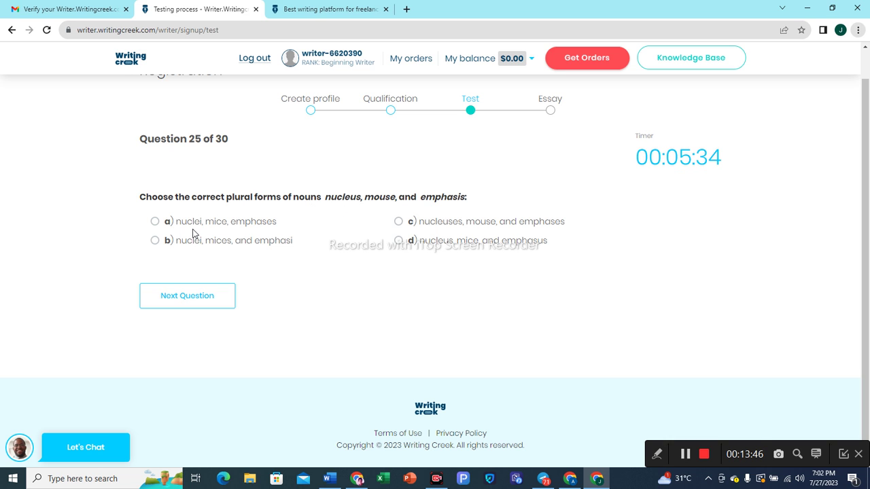
pyautogui.click(156, 226)
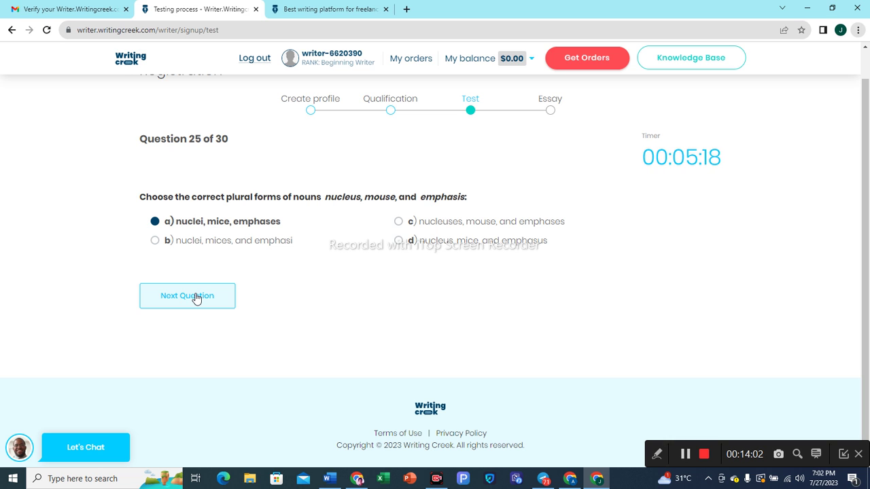
pyautogui.click(195, 298)
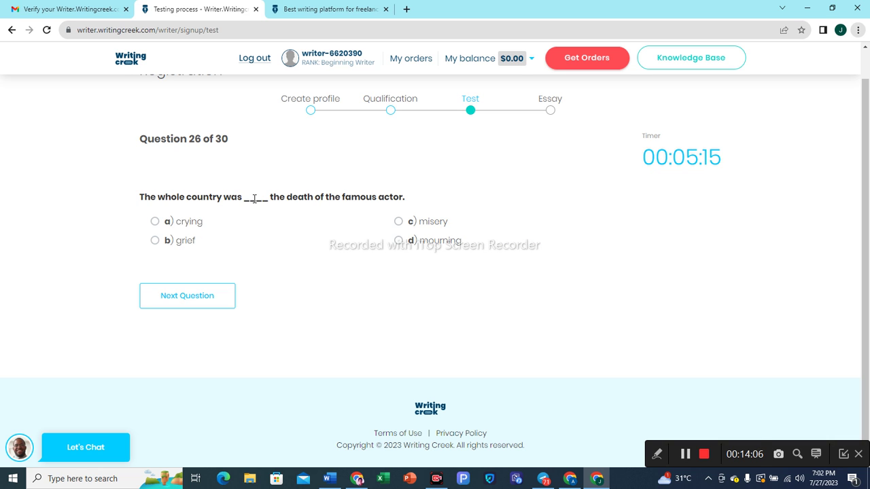
# Answer Question 26 'mourning' (changed from 'crying'), Question 27 'like', Question 28 'had already finished'.
pyautogui.click(162, 230)
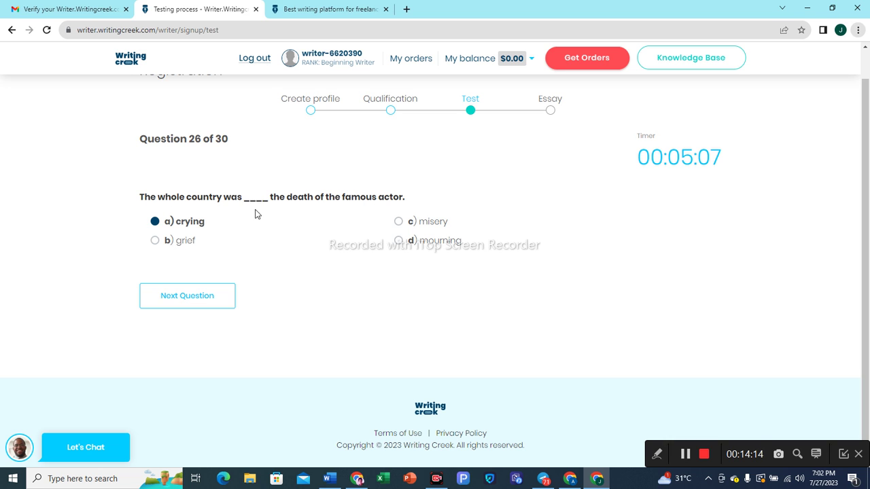
pyautogui.click(400, 241)
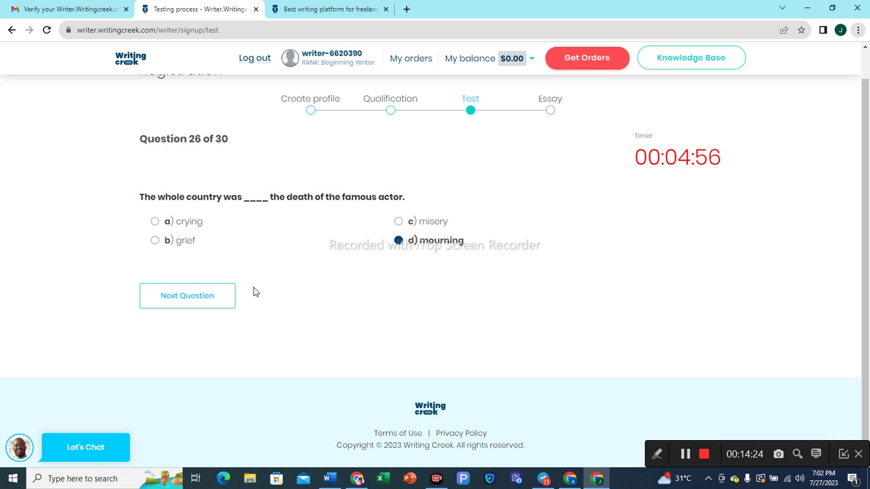
pyautogui.click(202, 303)
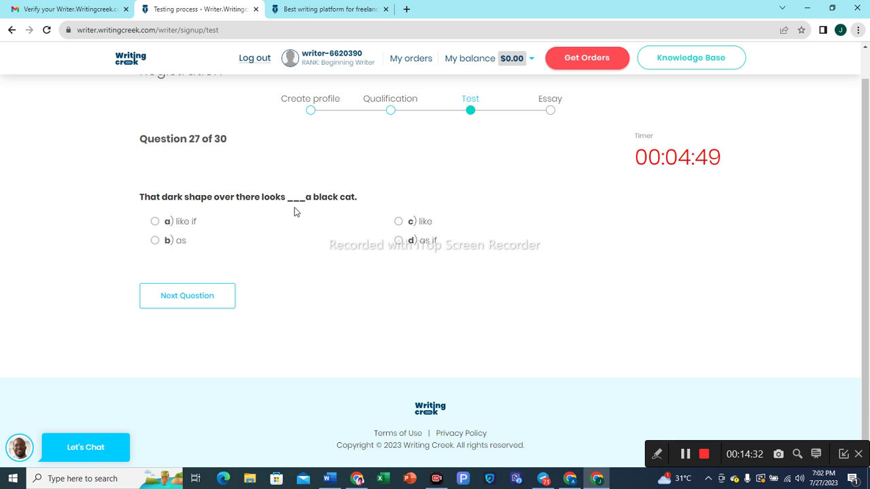
pyautogui.click(398, 227)
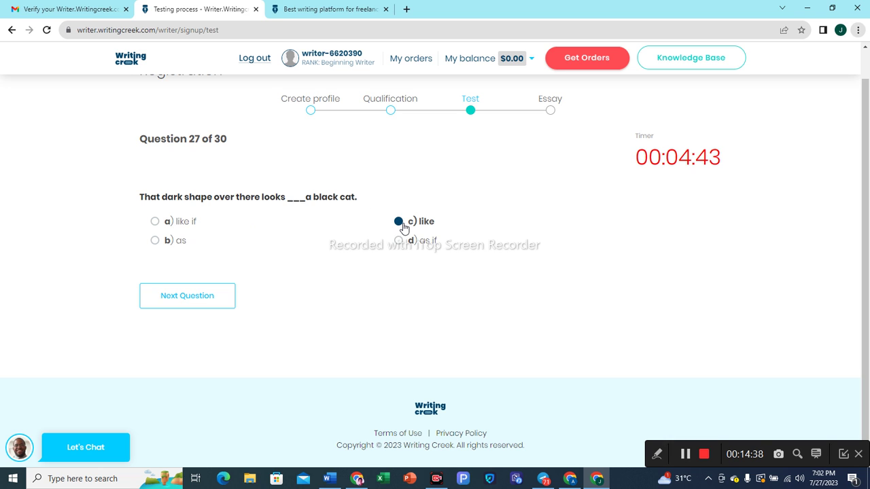
pyautogui.click(190, 297)
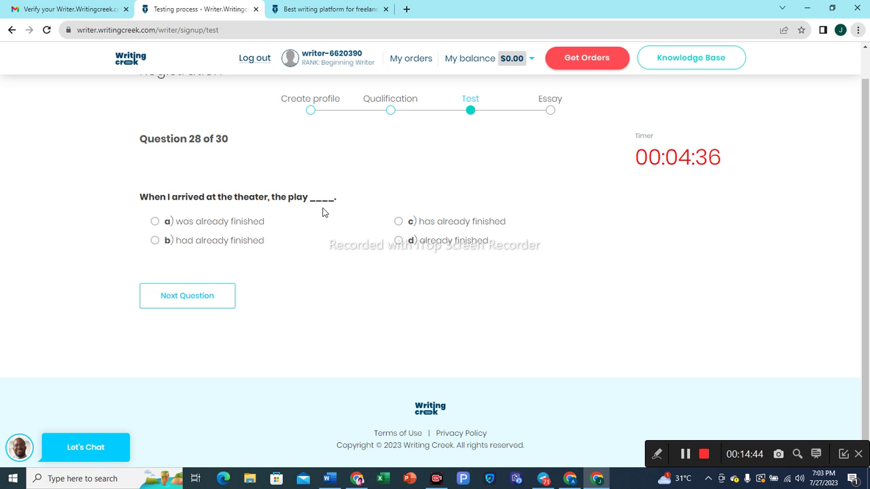
pyautogui.click(155, 243)
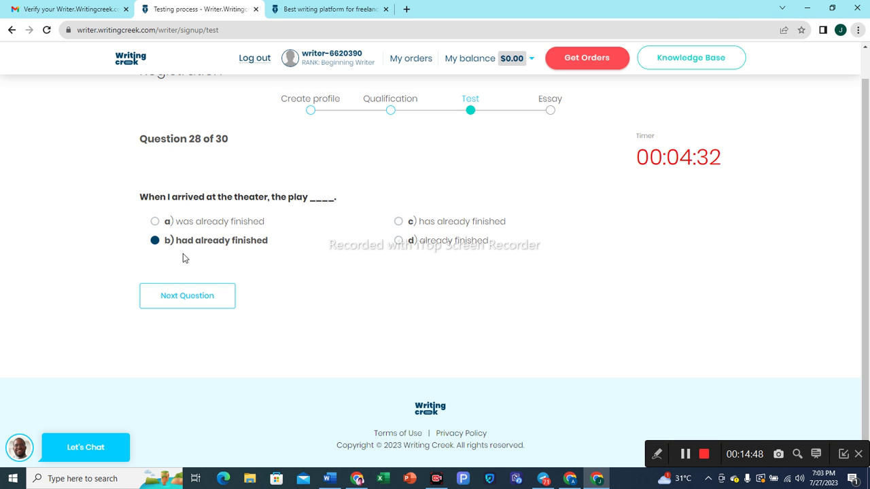
pyautogui.click(186, 296)
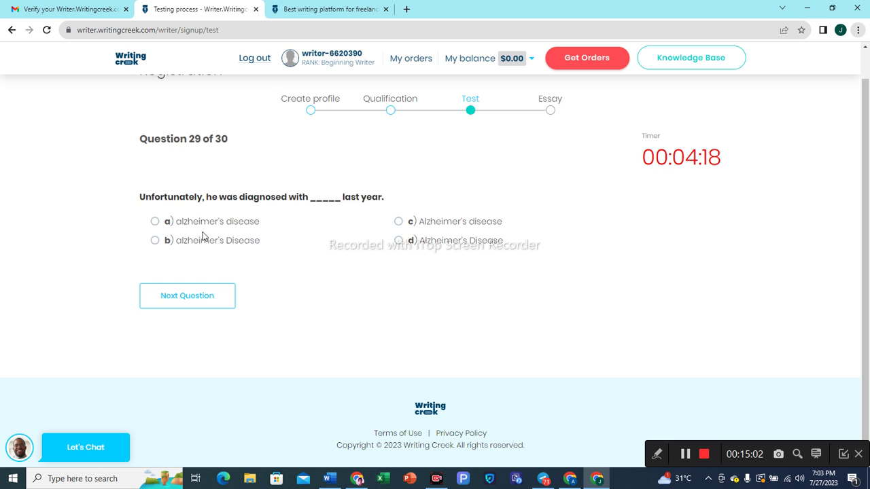
# Answer Question 29 'Alzheimer's disease' and Question 30 'rather', then view the test result.
pyautogui.click(156, 222)
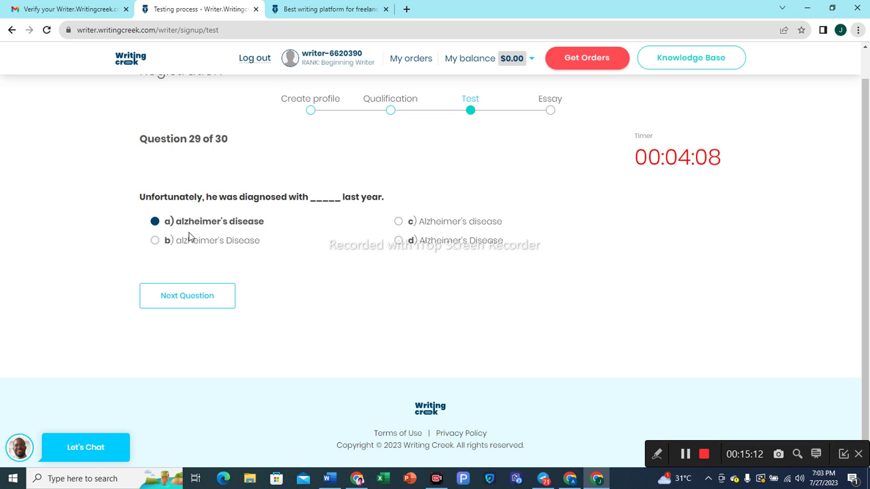
pyautogui.click(175, 304)
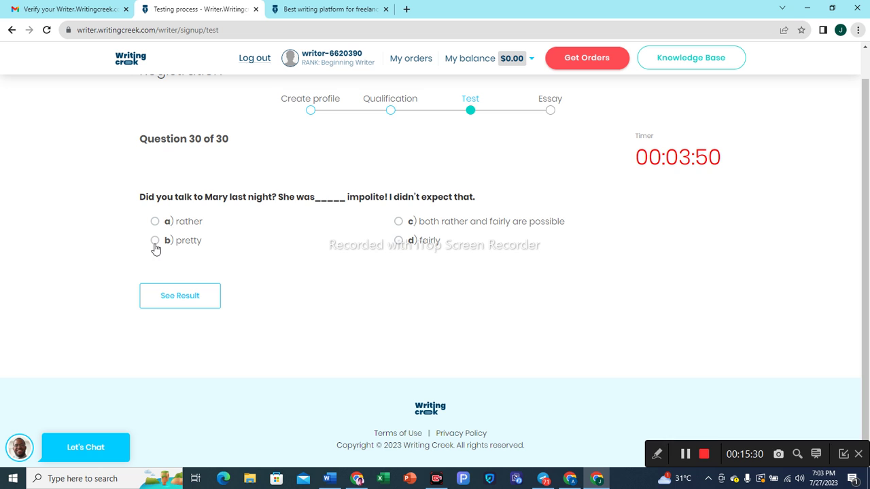
pyautogui.click(154, 241)
pyautogui.click(155, 222)
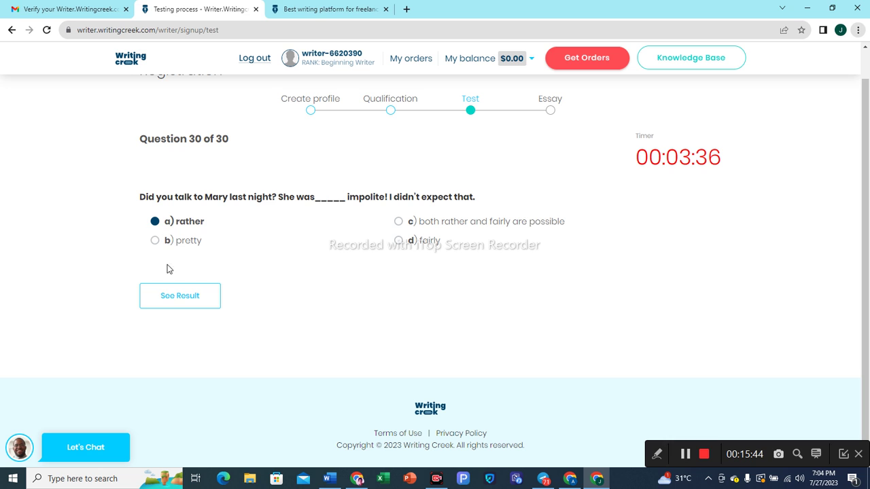
pyautogui.click(178, 297)
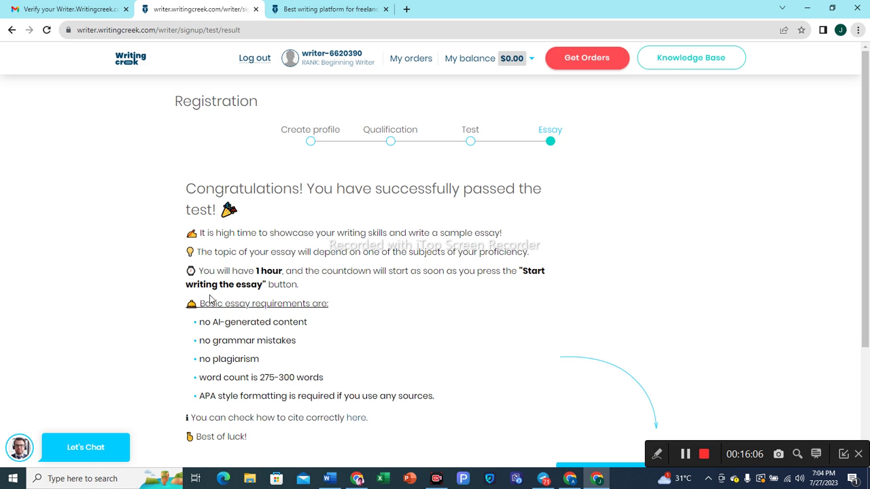
pyautogui.scroll(-1, 359, 293)
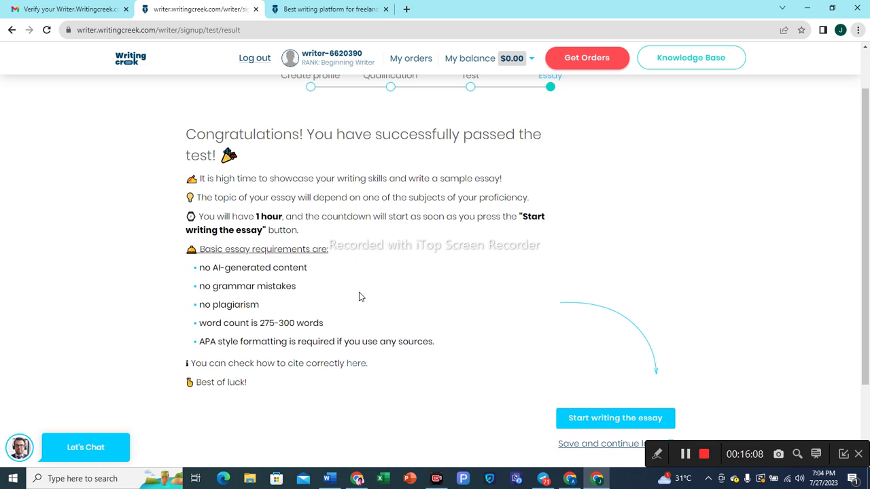
pyautogui.scroll(1, 361, 300)
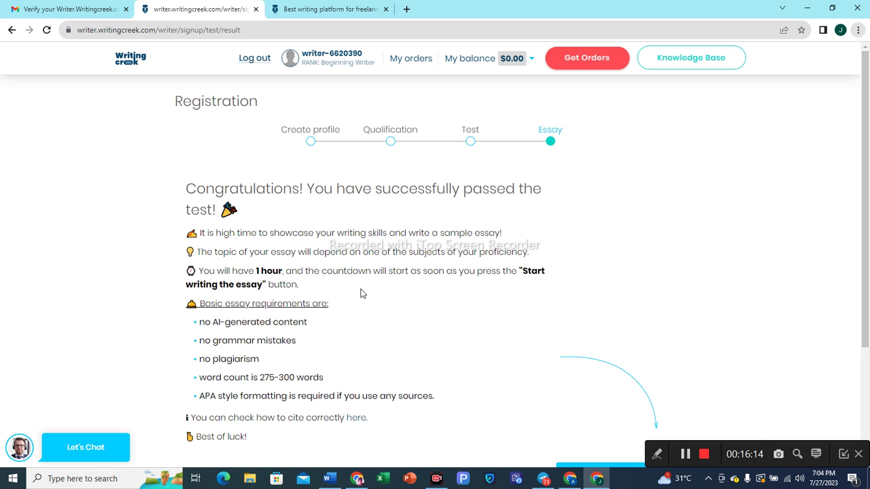
pyautogui.scroll(-2, 361, 292)
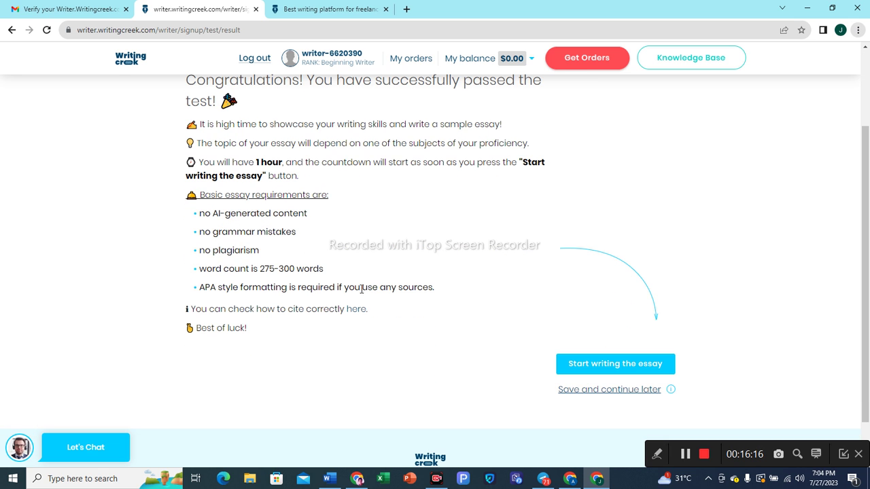
pyautogui.scroll(1, 350, 277)
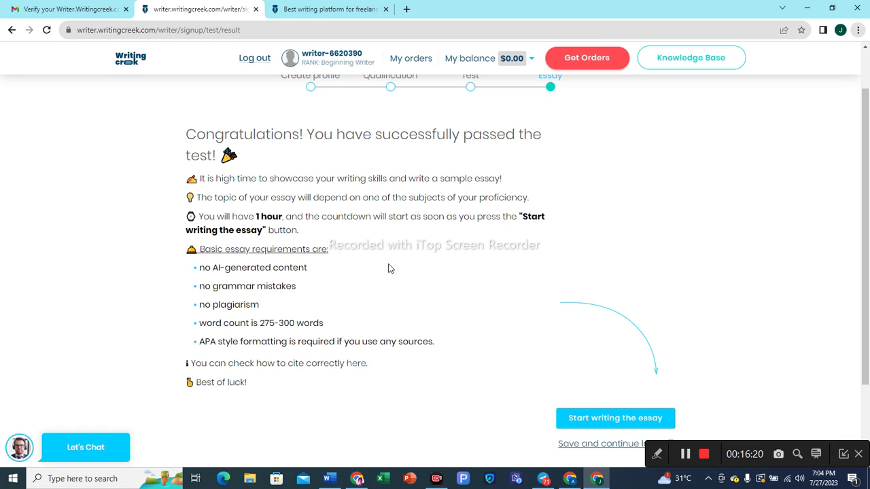
pyautogui.scroll(-1, 385, 317)
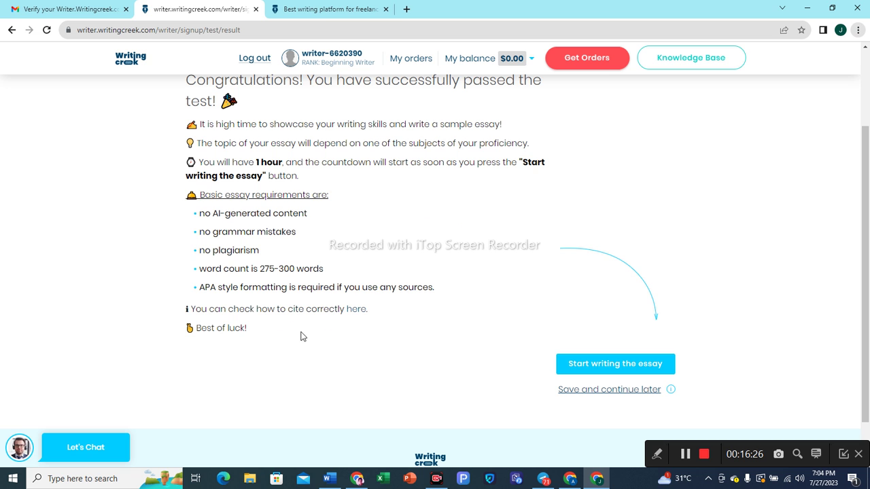
pyautogui.scroll(2, 373, 270)
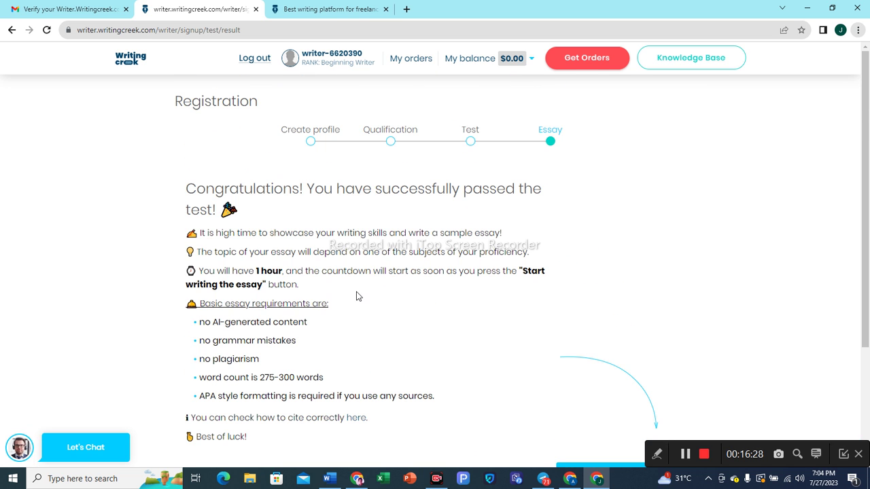
pyautogui.scroll(-3, 365, 309)
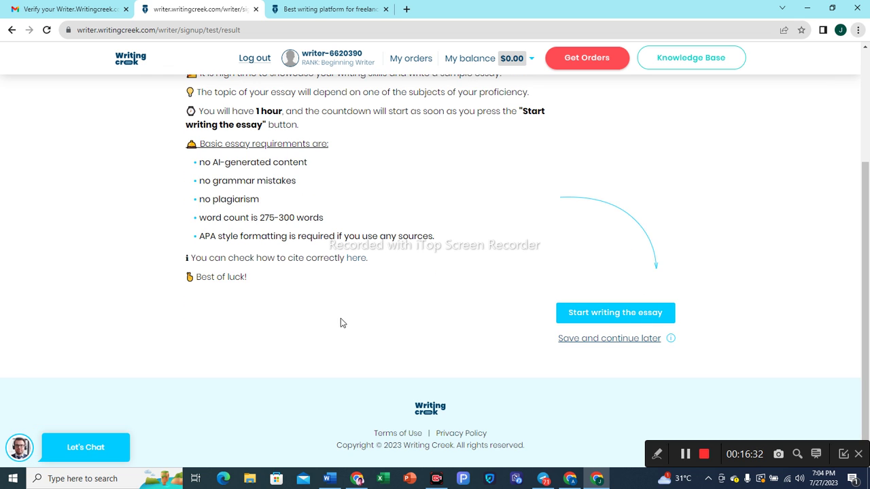
pyautogui.scroll(1, 343, 326)
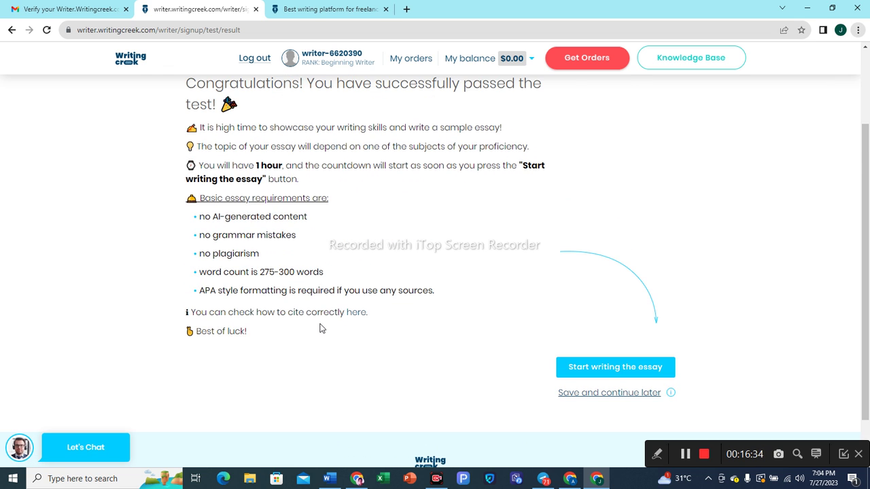
pyautogui.scroll(-1, 343, 343)
pyautogui.scroll(3, 319, 345)
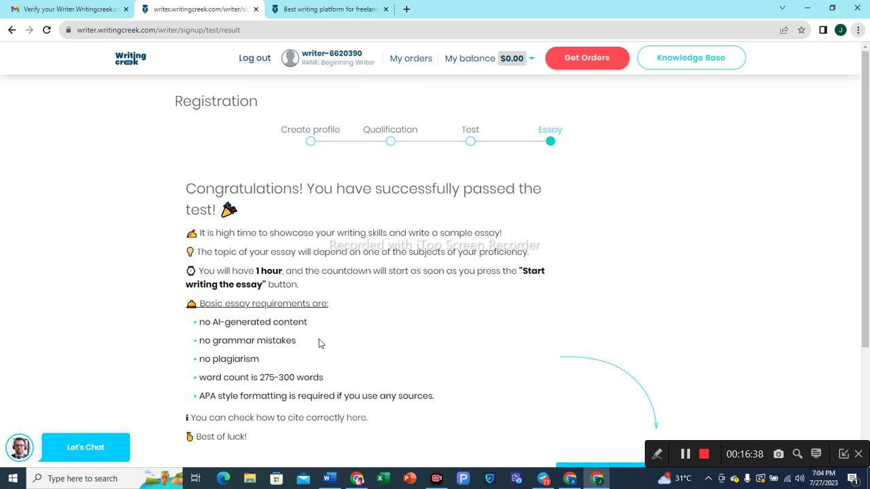